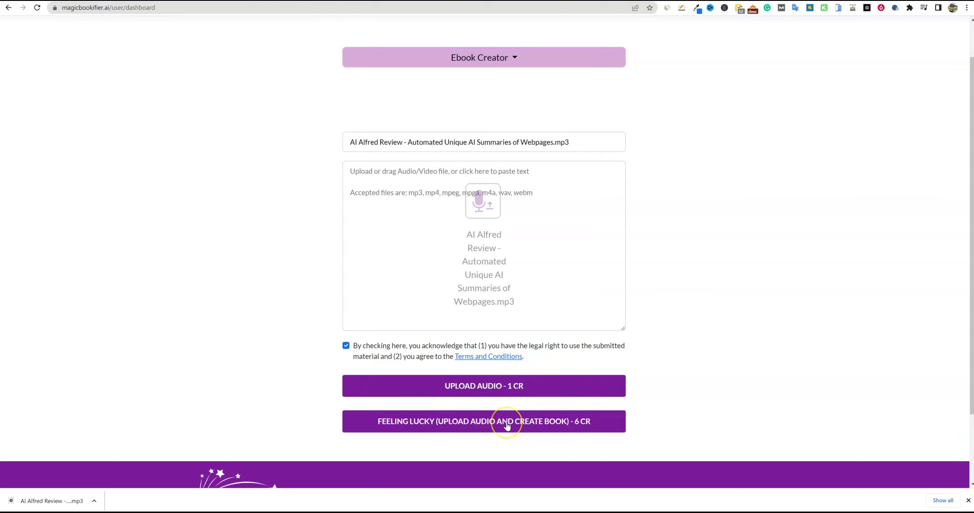
- Upload the AI Alfred Review audio and create a book from it with the Feeling Lucky option, and check the Library
left_click(507, 426)
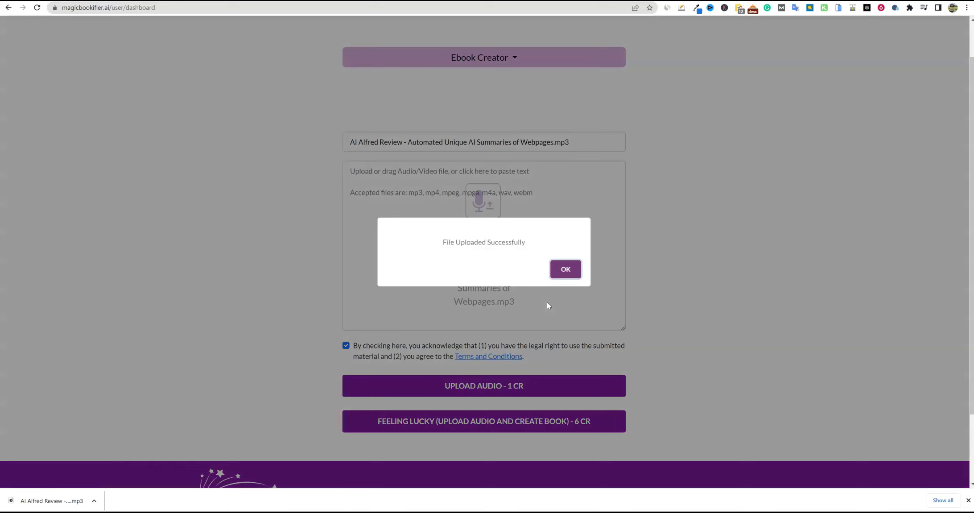
left_click(567, 268)
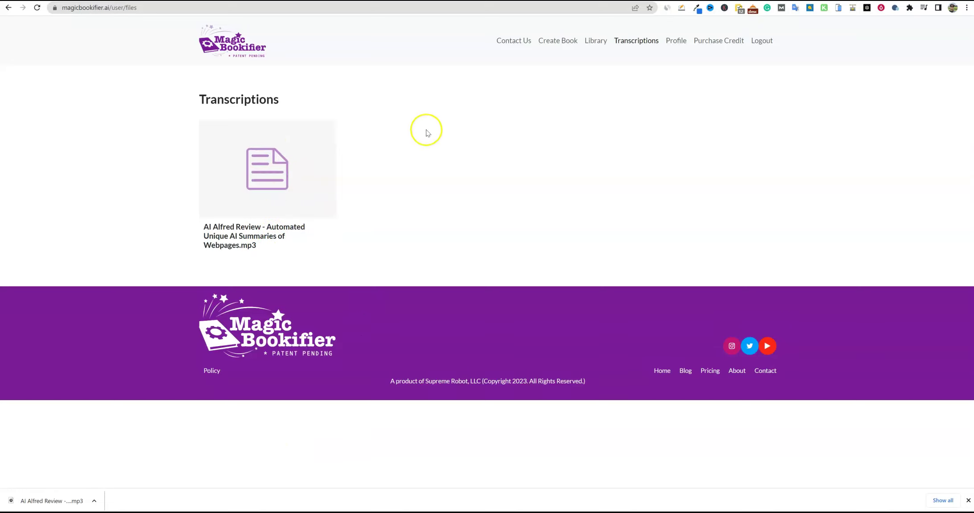
left_click(634, 41)
left_click(602, 41)
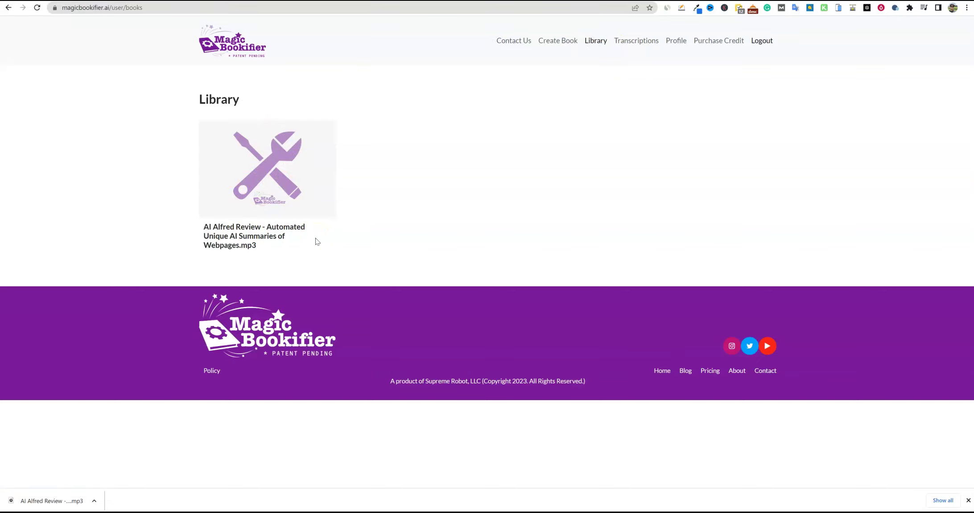
- Open the AI Alfred Review transcription and read through its text to judge the transcription quality
left_click(621, 41)
left_click(272, 174)
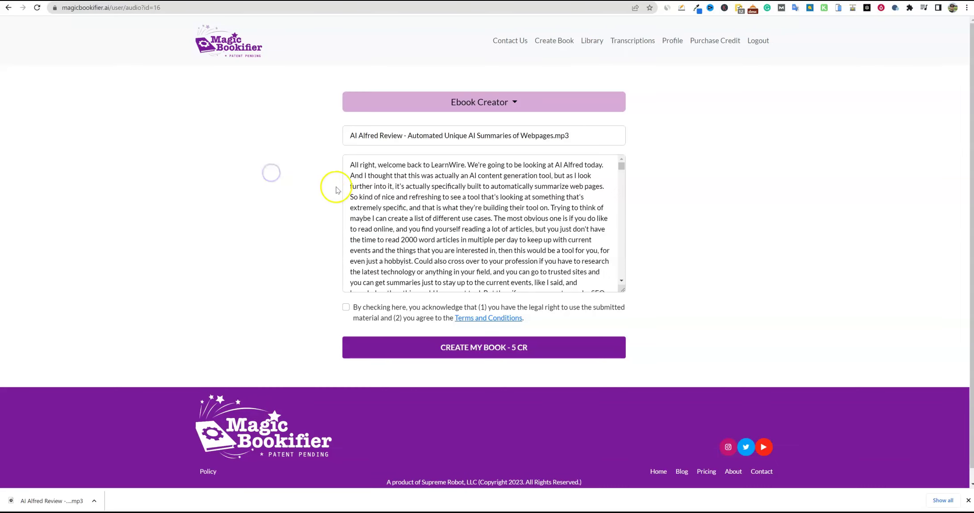
left_click_drag(349, 164, 548, 261)
left_click_drag(567, 326, 534, 186)
scroll(526, 206, "up", 2)
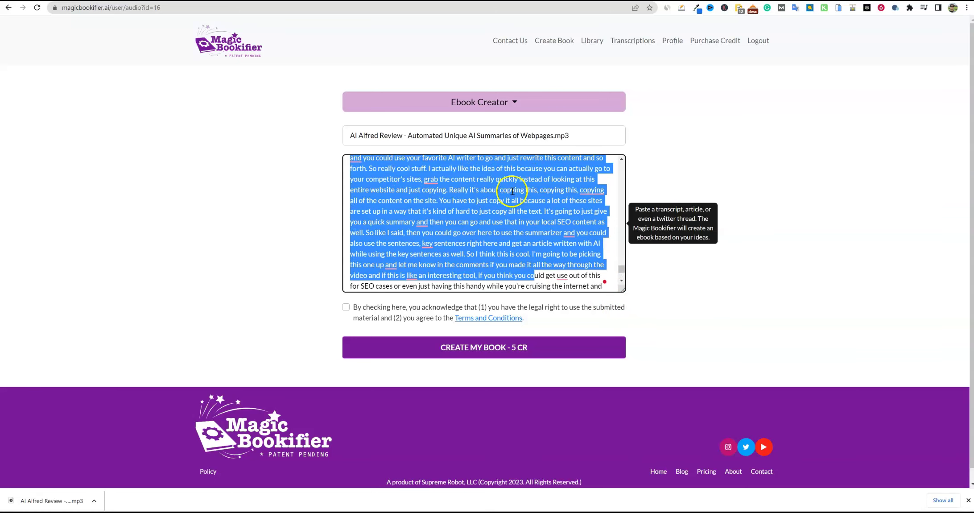
left_click(449, 190)
left_click_drag(458, 190, 513, 191)
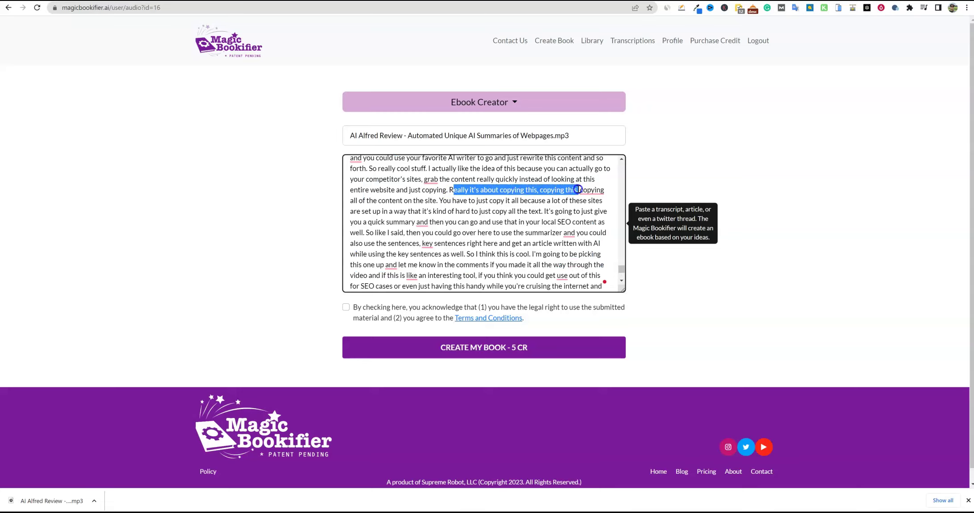
left_click_drag(577, 190, 526, 235)
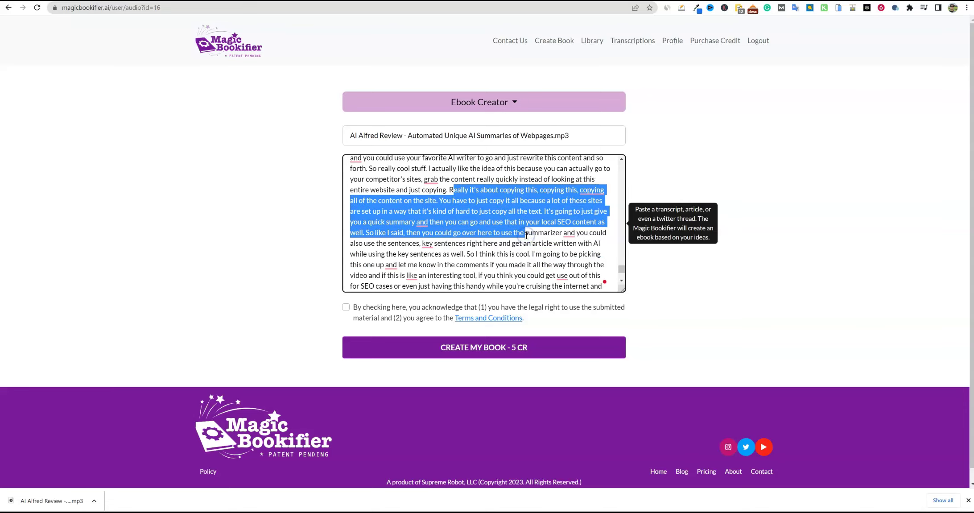
scroll(526, 235, "up", 2)
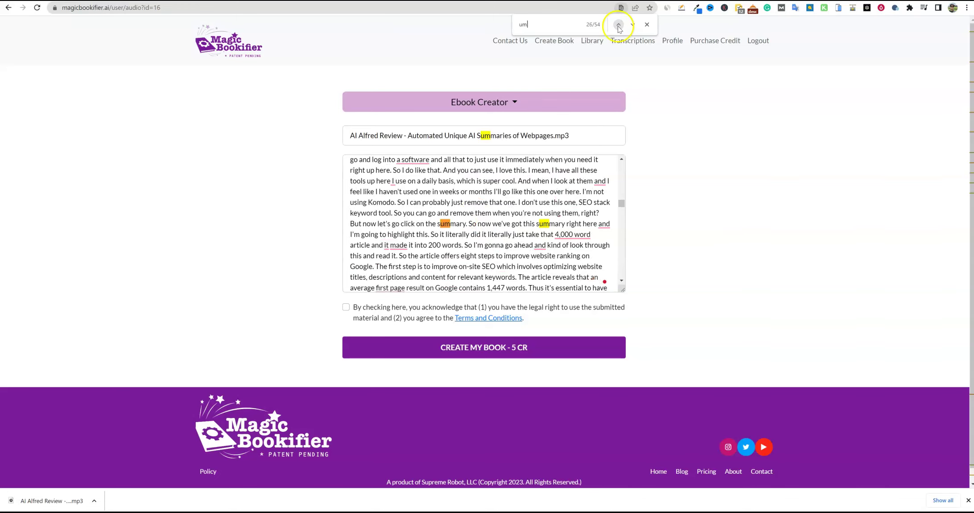
- Go backwards through the page matches for "um" to check the transcript for filler words, and close the search
left_click(618, 25)
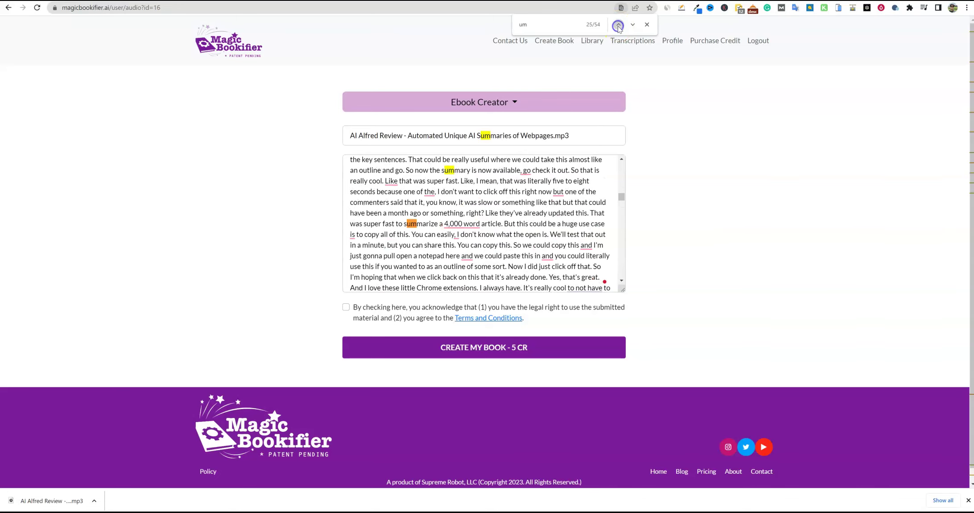
left_click(618, 26)
left_click(618, 26)
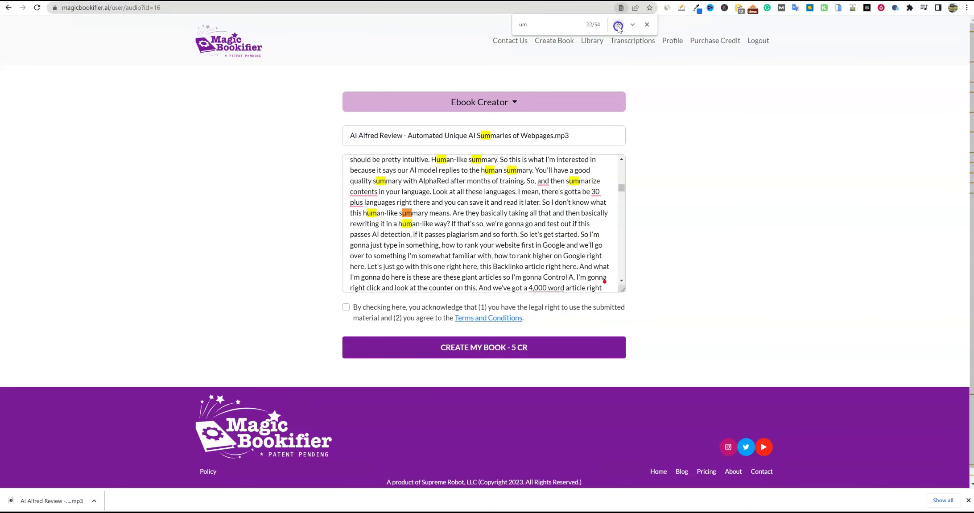
left_click(618, 26)
left_click(618, 26)
left_click(618, 26)
left_click(618, 26)
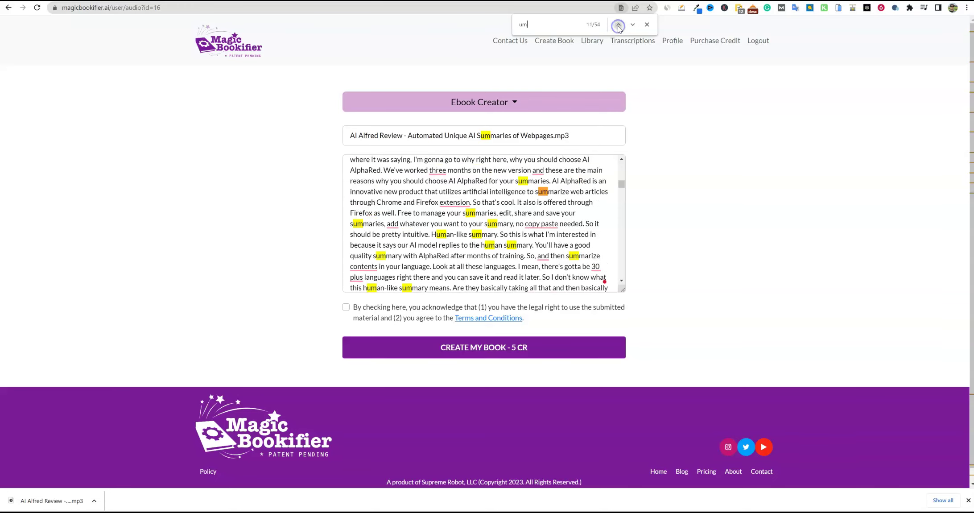
left_click(618, 26)
left_click(618, 26)
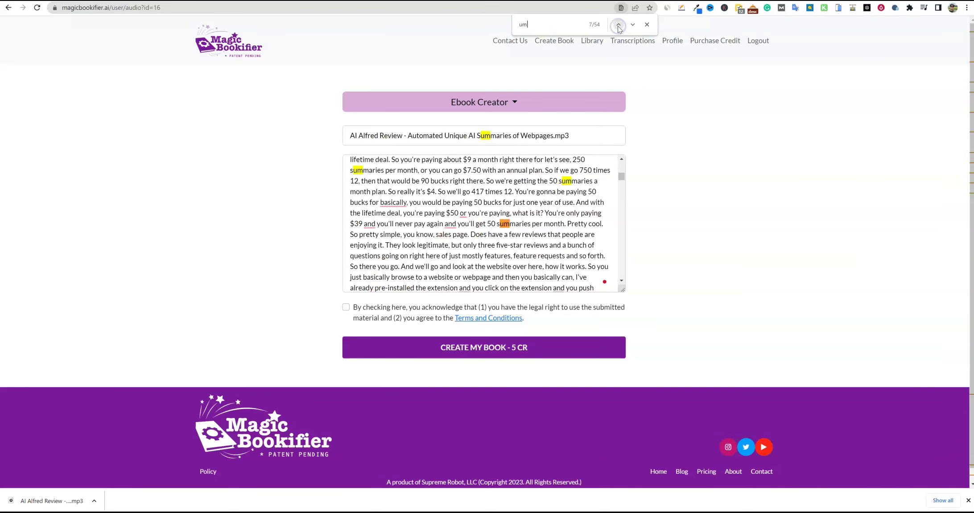
left_click(617, 26)
left_click(618, 26)
left_click(618, 26)
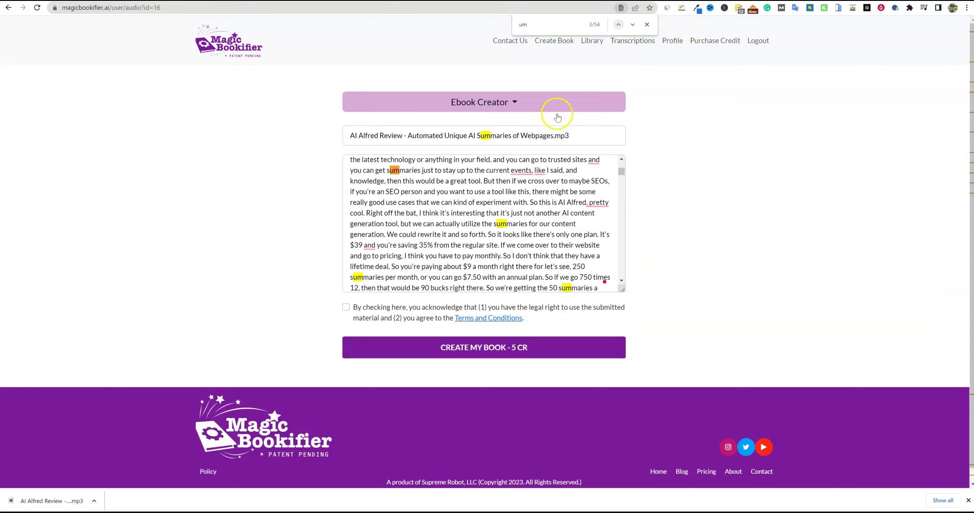
left_click(649, 25)
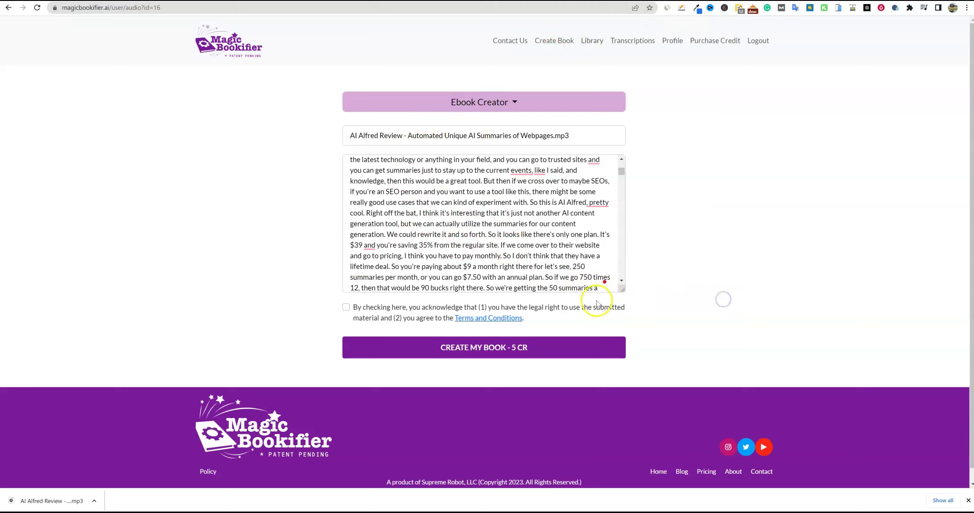
- Accept the legal acknowledgement and try to create a book from the full transcript, dismissing the resulting message
left_click(346, 308)
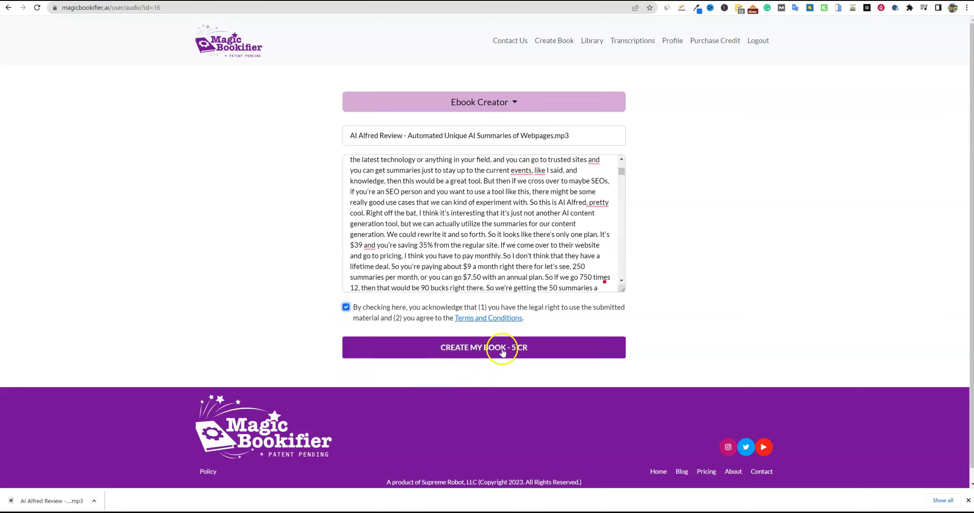
left_click(503, 350)
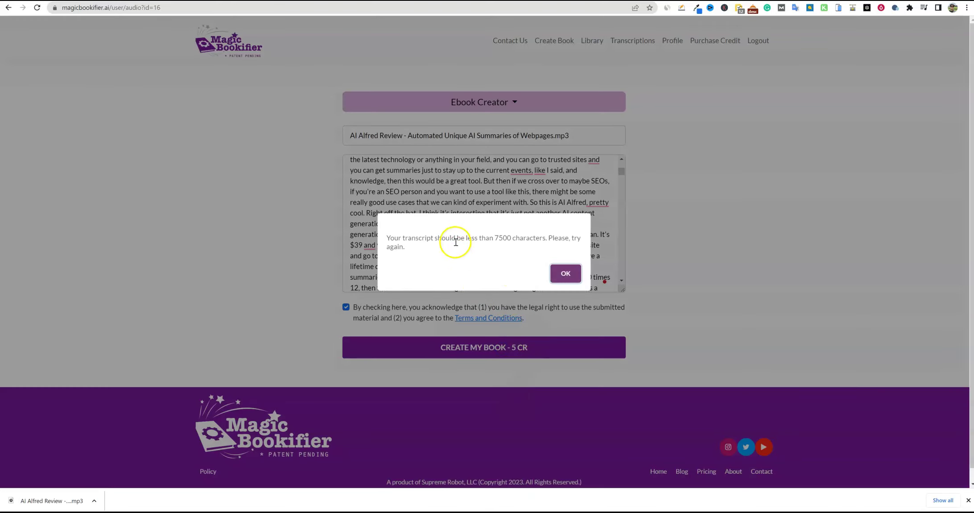
left_click(570, 276)
- Copy the entire transcript text from its beginning to the closing "Thanks."
scroll(572, 272, "down", 10)
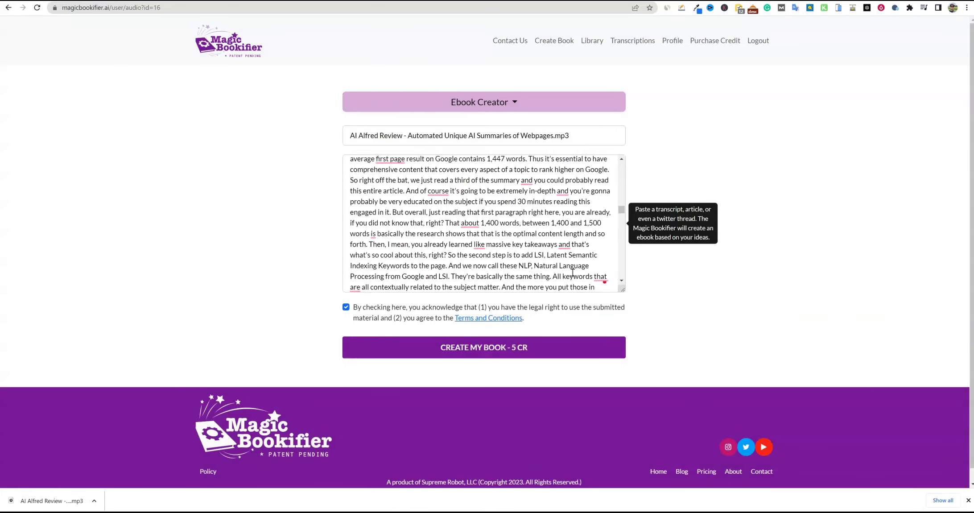
scroll(573, 272, "down", 10)
left_click(484, 288)
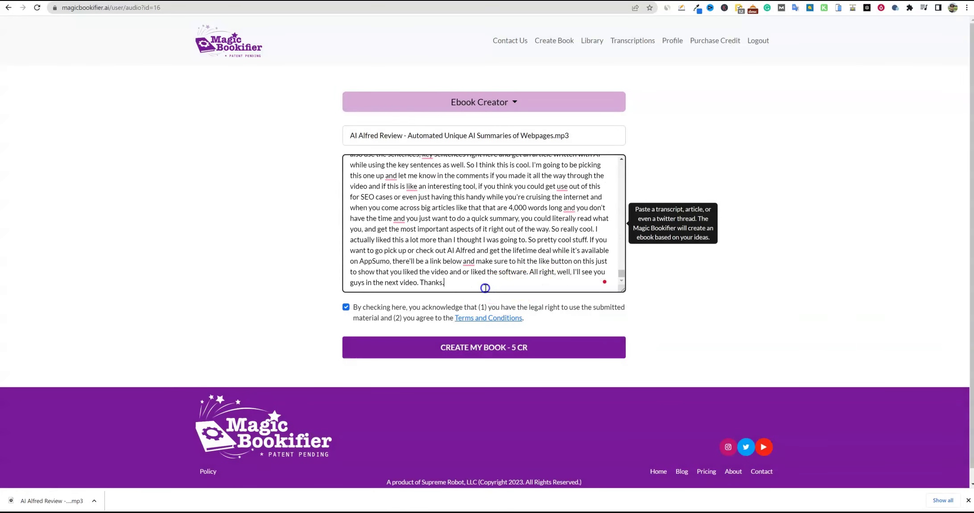
left_click_drag(431, 290, 377, 271)
left_click(413, 231)
key("ctrl+a")
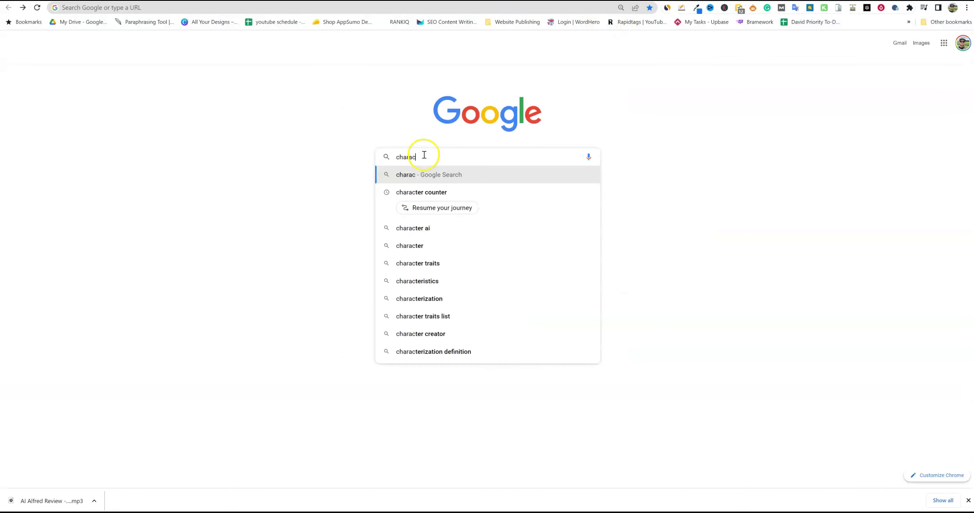
- Search Google for "character counter", open the WordCounter.net Character Counter and paste the full transcript into it
type("ter counter")
key("Return")
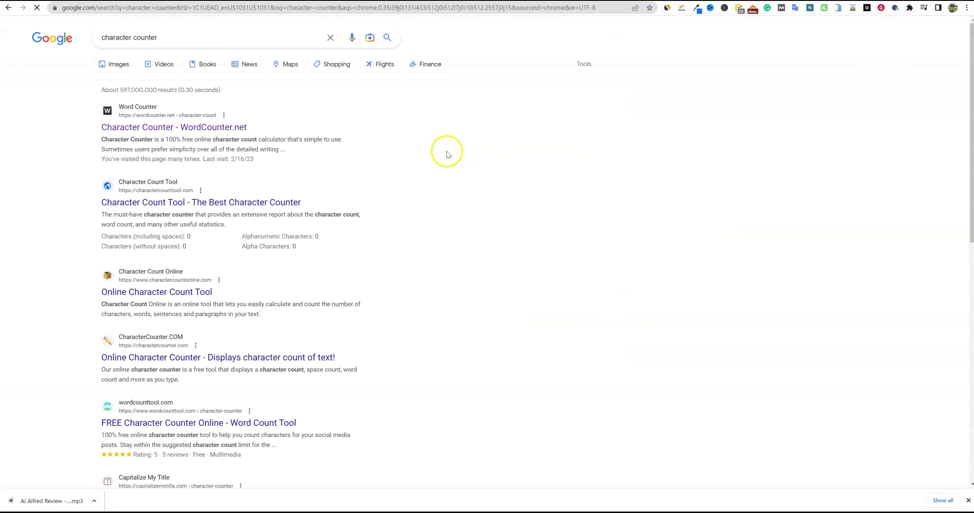
left_click(154, 129)
left_click(323, 171)
key("ctrl+v")
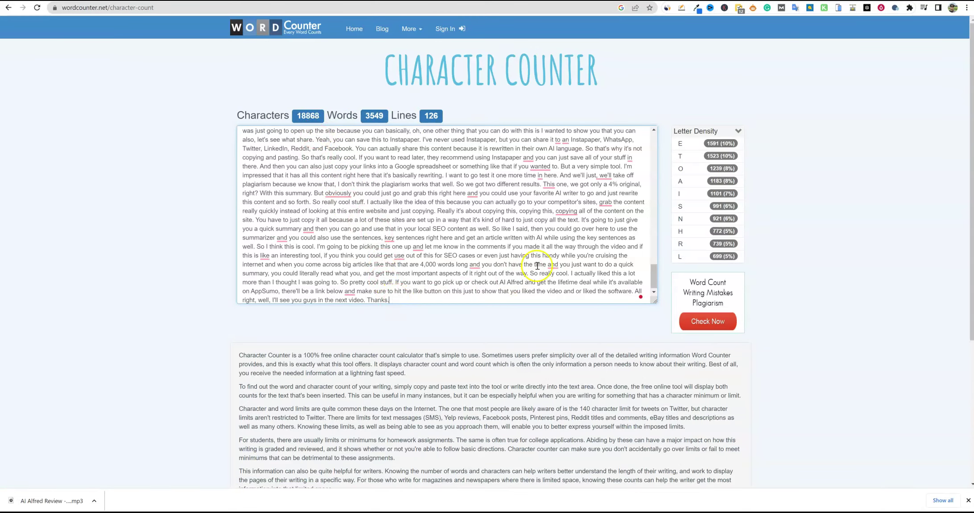
- Paste the transcript into a Word document, shorten the character counter's text to end at "Like that was super fast." and select it for copying
scroll(537, 266, "up", 20)
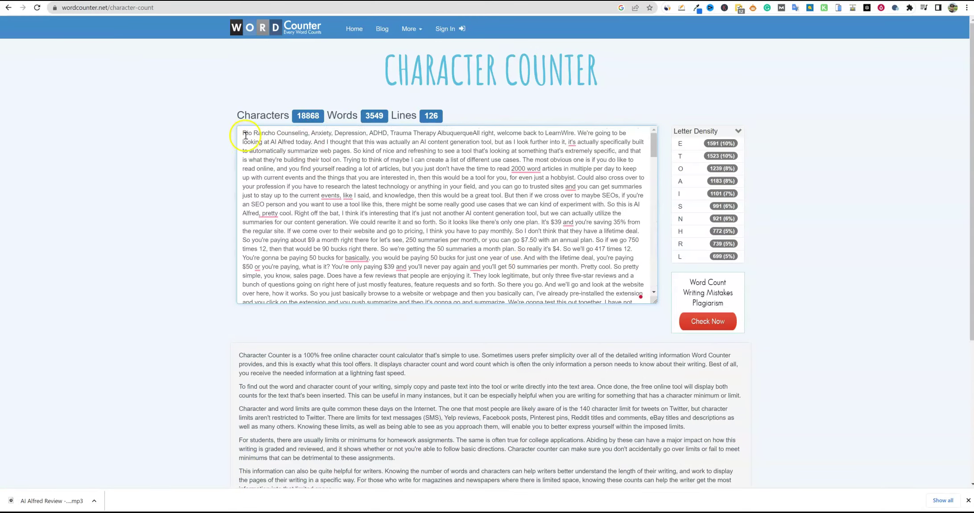
key("ctrl+a")
scroll(431, 226, "down", 20)
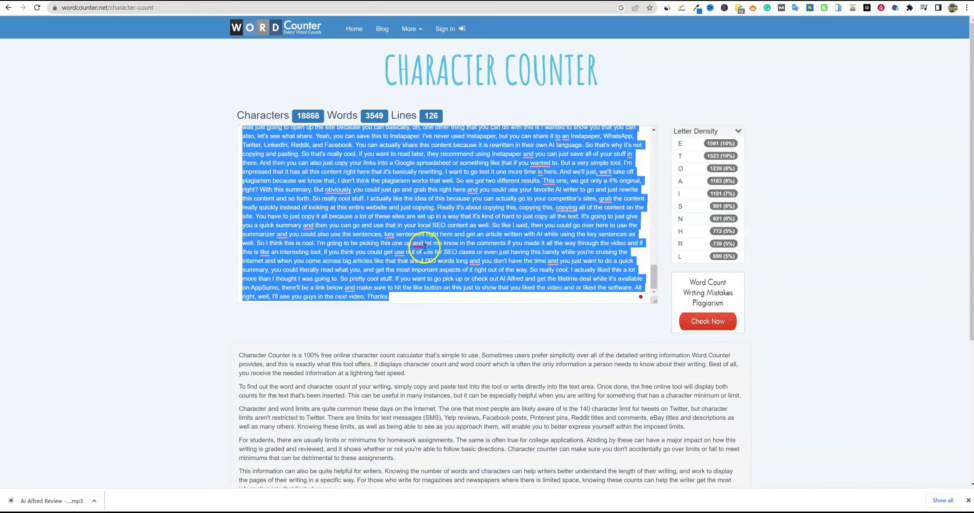
key("ctrl+v")
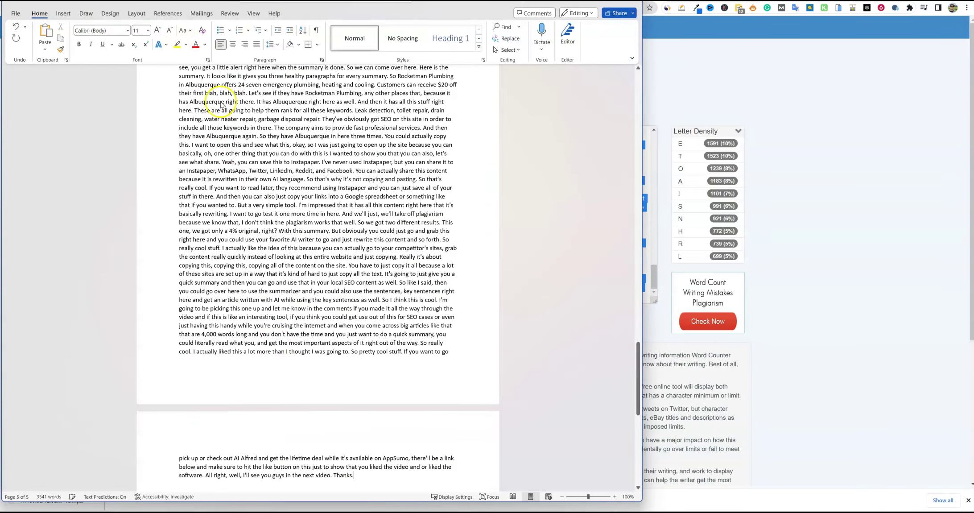
left_click_drag(311, 21, 405, 16)
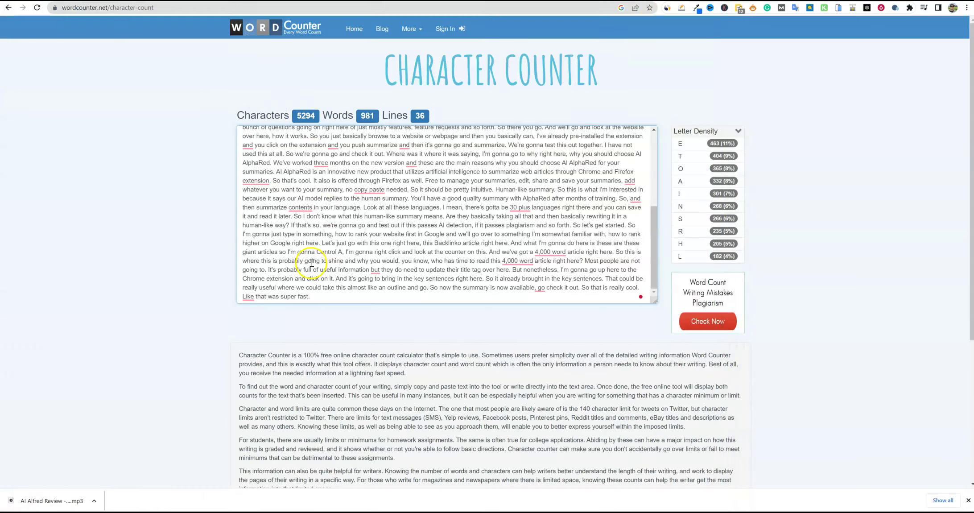
left_click(349, 255)
key("ctrl+a")
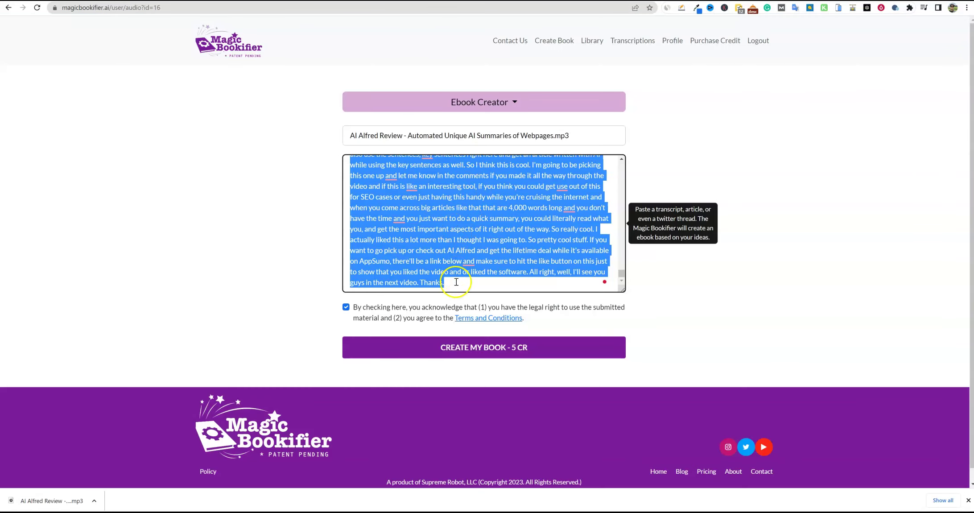
- Replace the transcript in Magic Bookifier with the shortened text and create the book from it for 5 credits
left_click(454, 282)
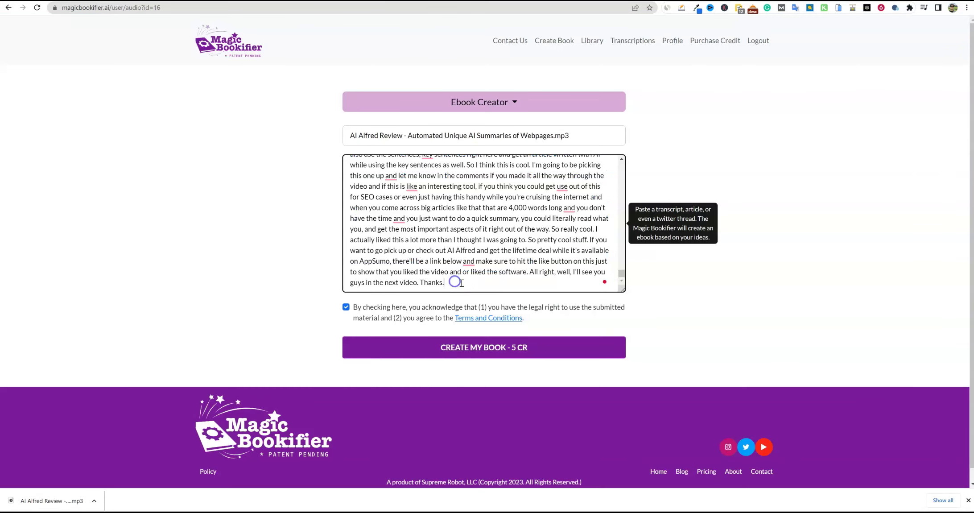
key("ctrl+a")
key("BackSpace")
key("ctrl+v")
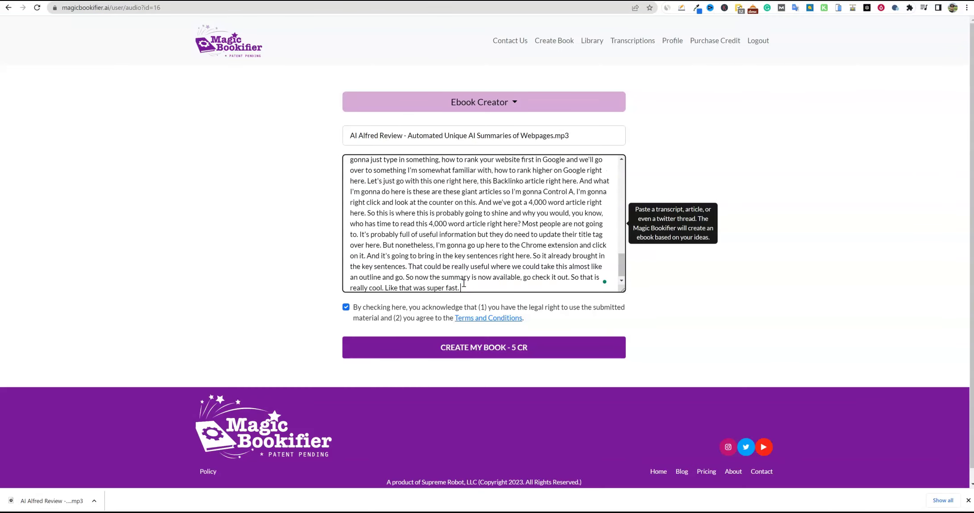
left_click(466, 352)
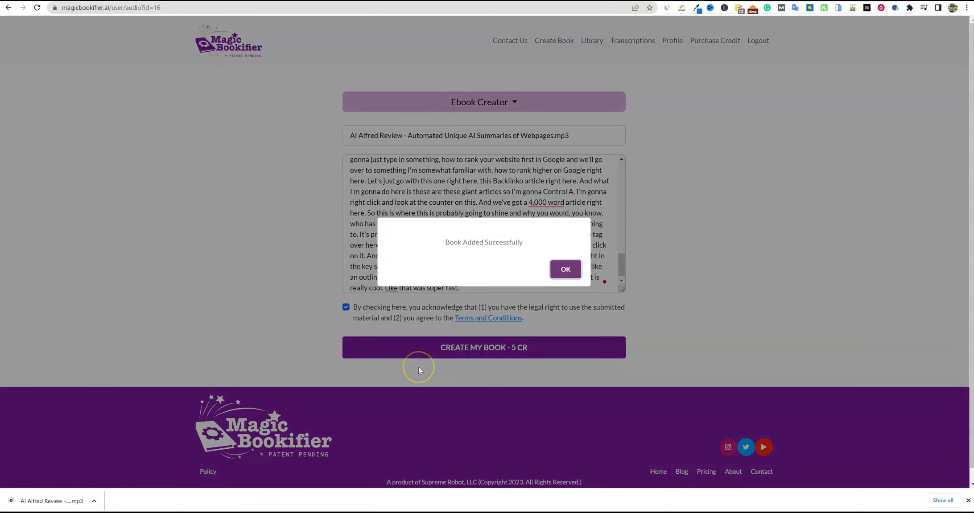
left_click(565, 269)
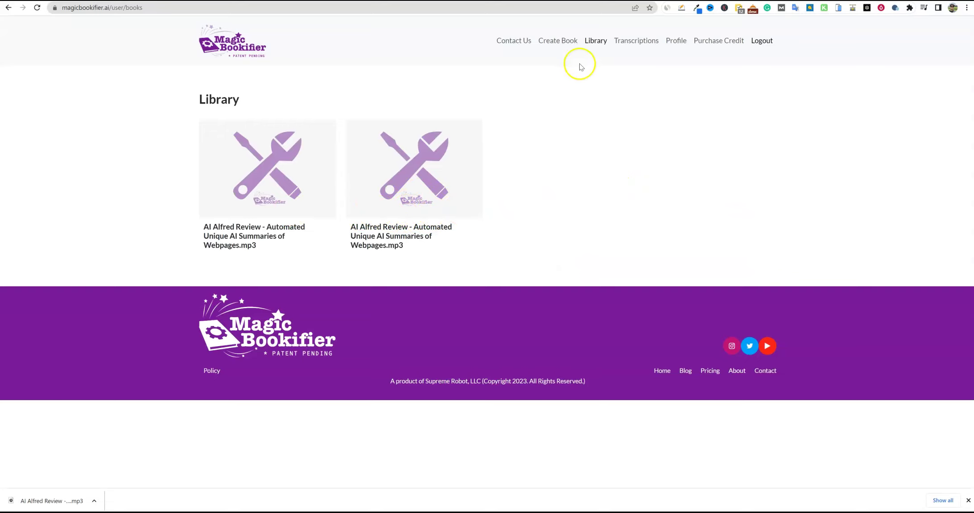
- Open the second book listed in the Library and look over its Introduction chapter
left_click(643, 36)
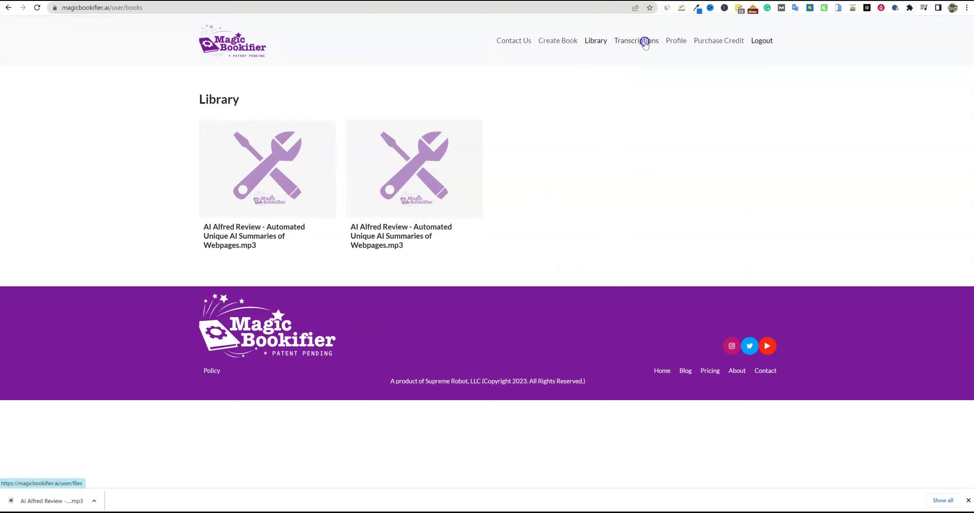
left_click(598, 44)
left_click(424, 191)
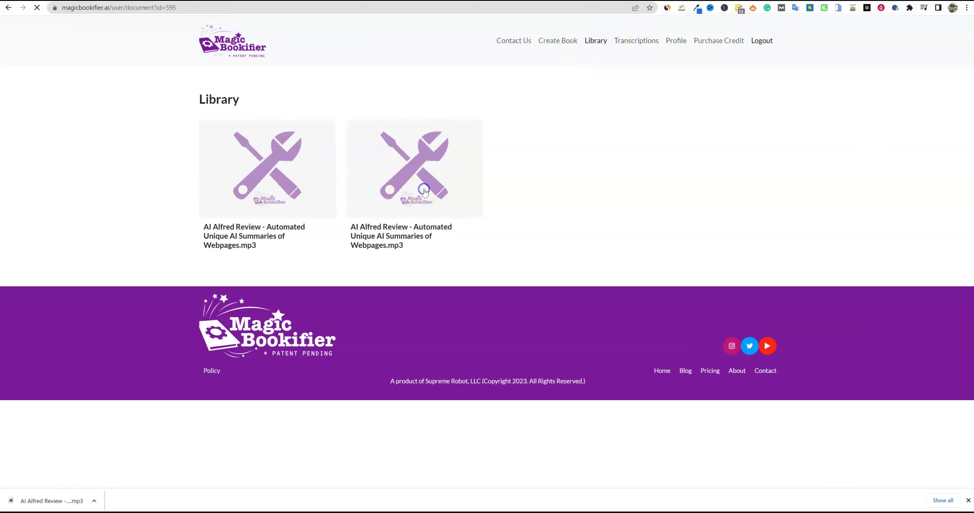
scroll(450, 230, "down", 2)
scroll(452, 230, "up", 2)
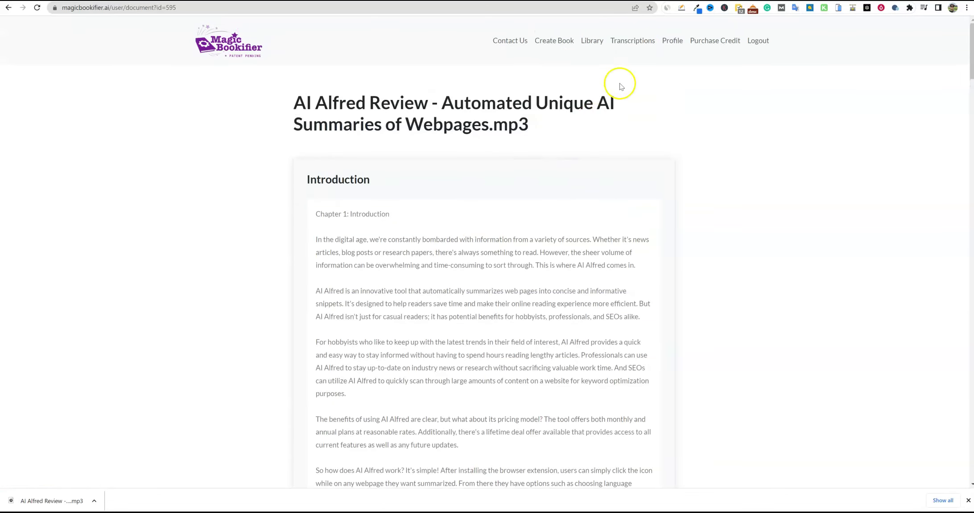
- Open the first book in the Library and examine its creation status and the section for adding a chapter
left_click(592, 40)
left_click(272, 180)
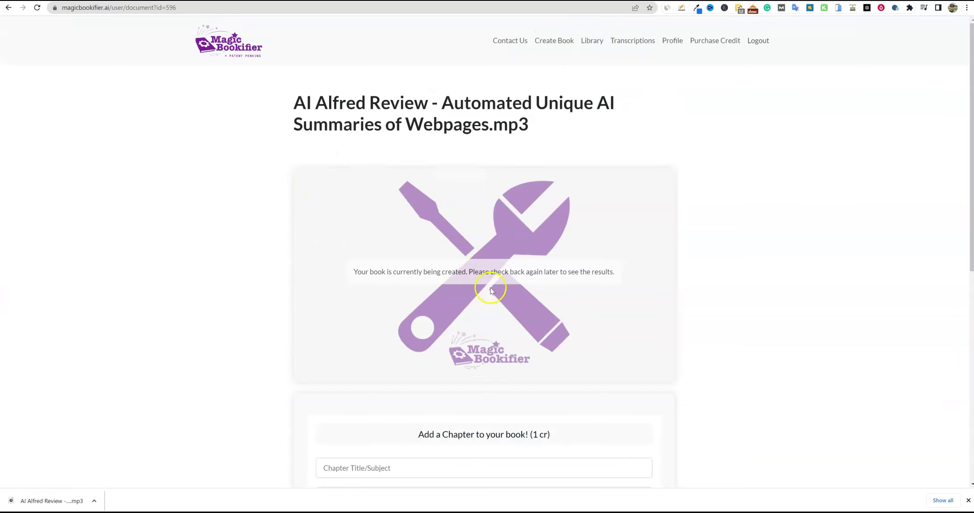
scroll(531, 415, "down", 7)
scroll(531, 413, "up", 4)
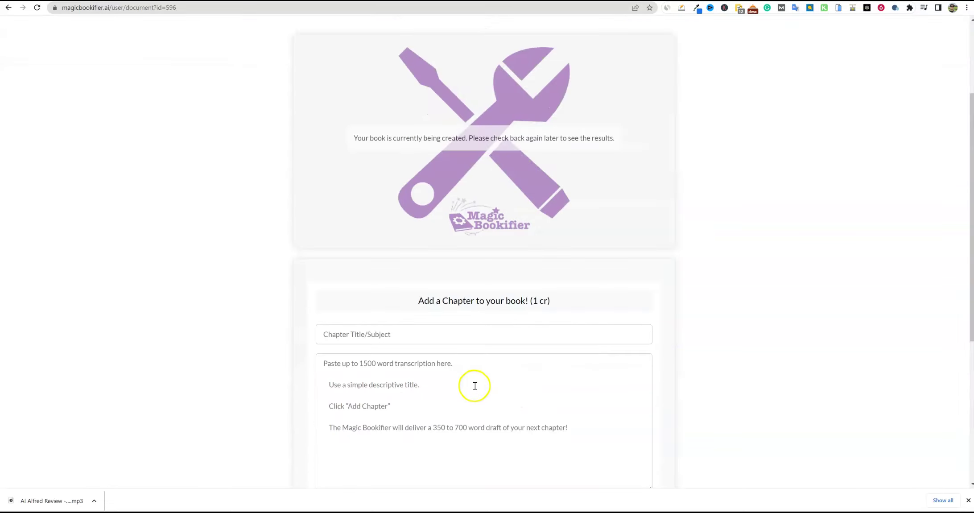
- Look over the Add a Chapter section of the book in progress, including its title and 1500-word transcription fields
scroll(404, 434, "up", 3)
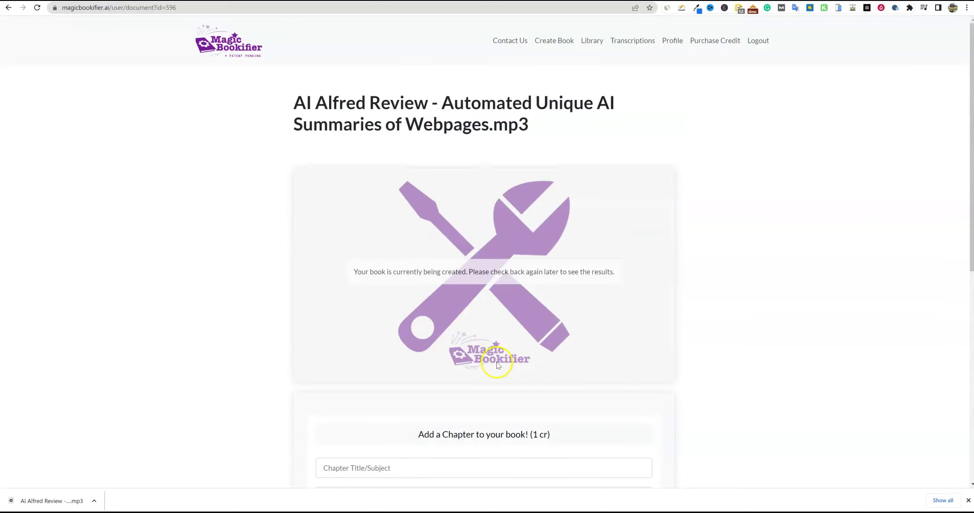
scroll(498, 364, "down", 5)
scroll(493, 369, "up", 5)
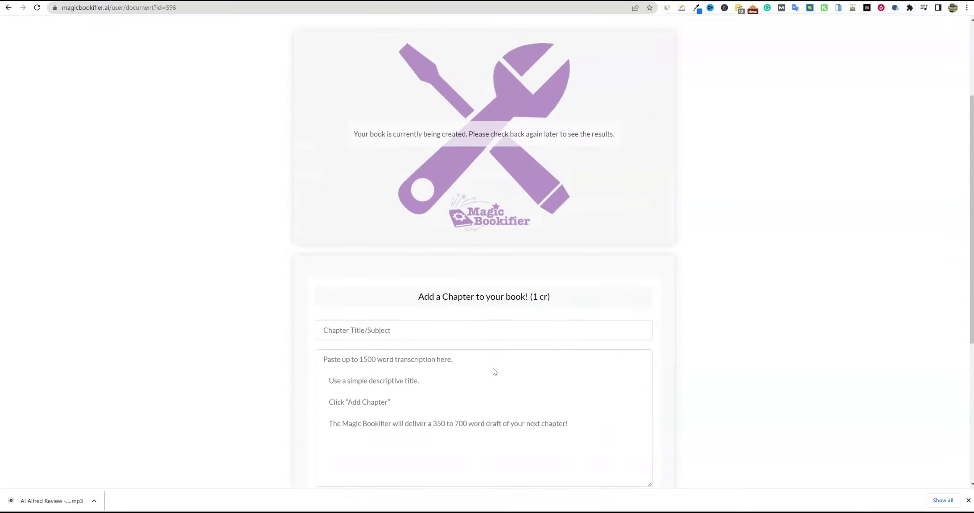
scroll(471, 261, "down", 3)
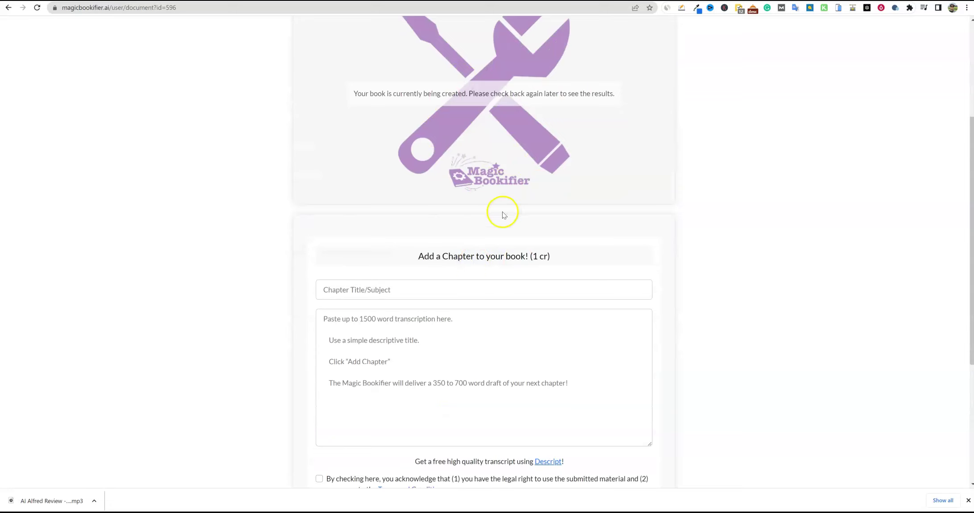
scroll(479, 202, "up", 3)
scroll(478, 202, "up", 1)
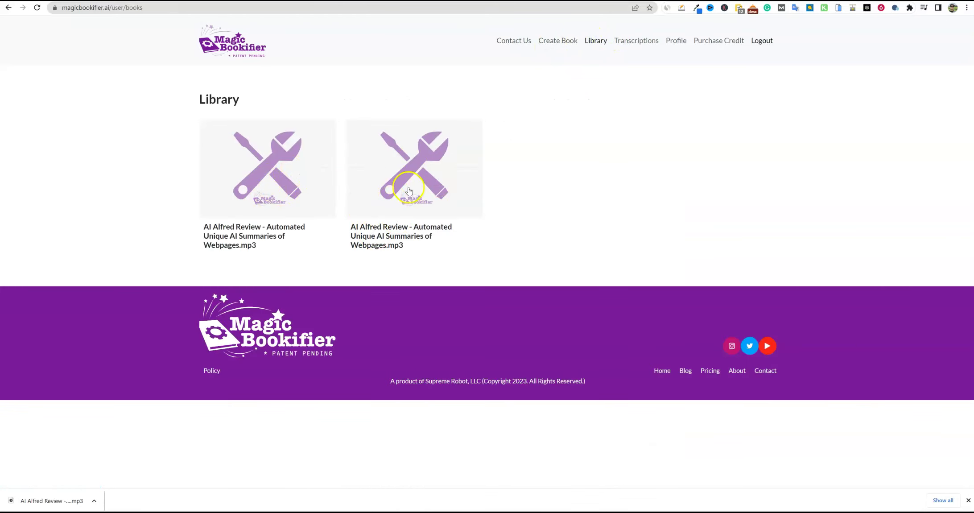
- Open the second book in the Library and check which of its chapters, from Introduction to Conclusion, are finished
left_click(409, 191)
scroll(479, 354, "down", 15)
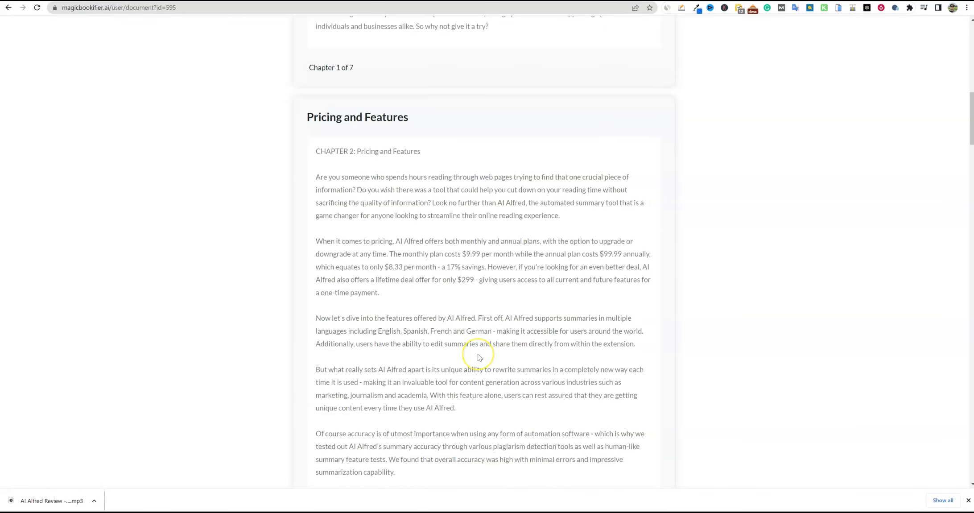
scroll(479, 356, "up", 15)
scroll(479, 356, "down", 20)
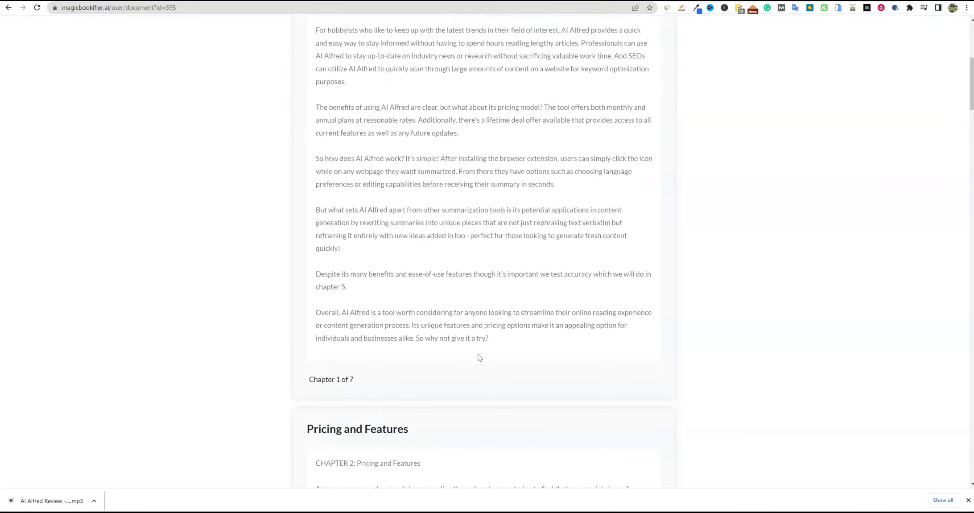
scroll(479, 357, "down", 20)
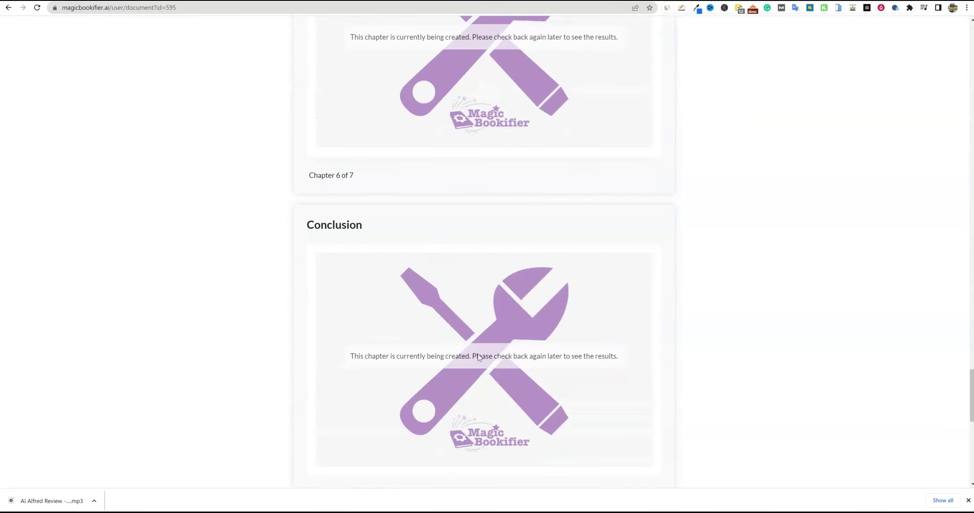
scroll(479, 356, "up", 7)
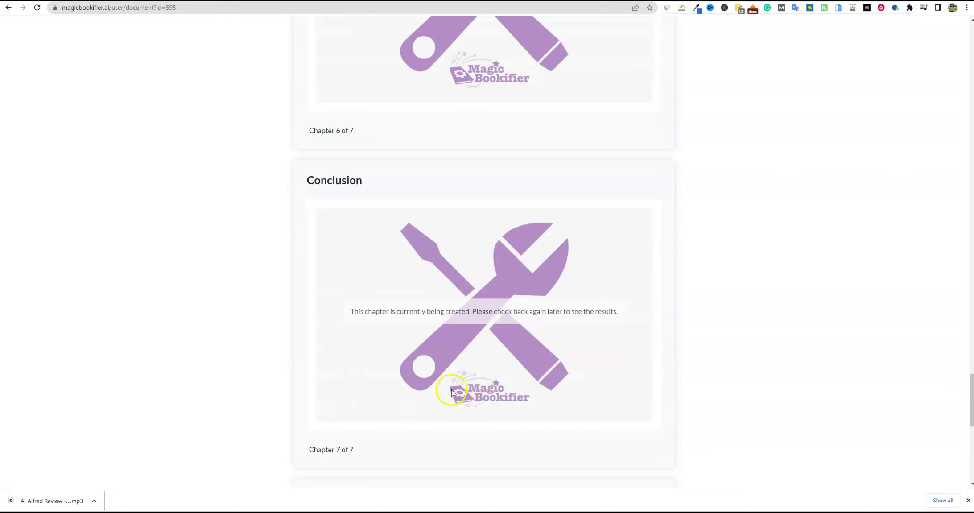
scroll(441, 391, "down", 5)
scroll(415, 388, "up", 15)
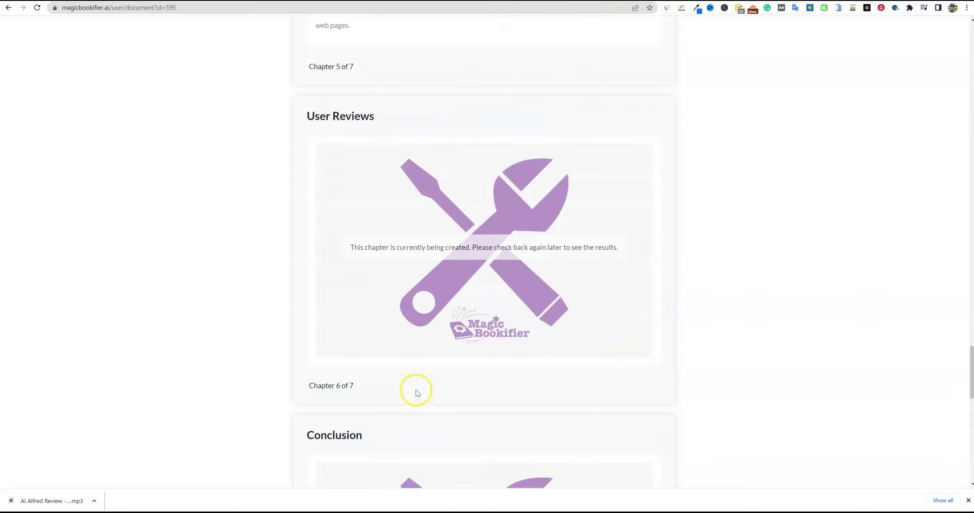
- Copy the book's finished chapter text back to the start of Chapter 1 and replace the Character Counter's text with it
left_click_drag(360, 357, 318, 214)
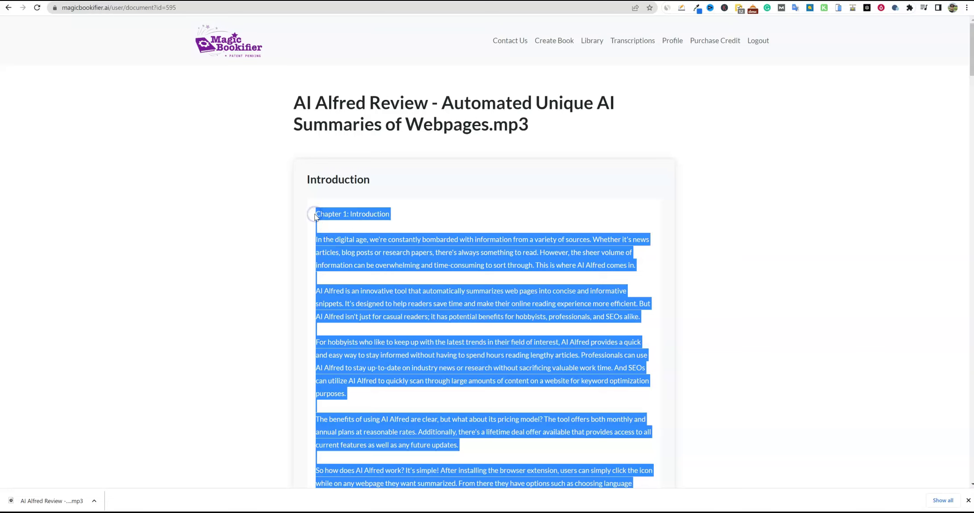
key("ctrl+Tab")
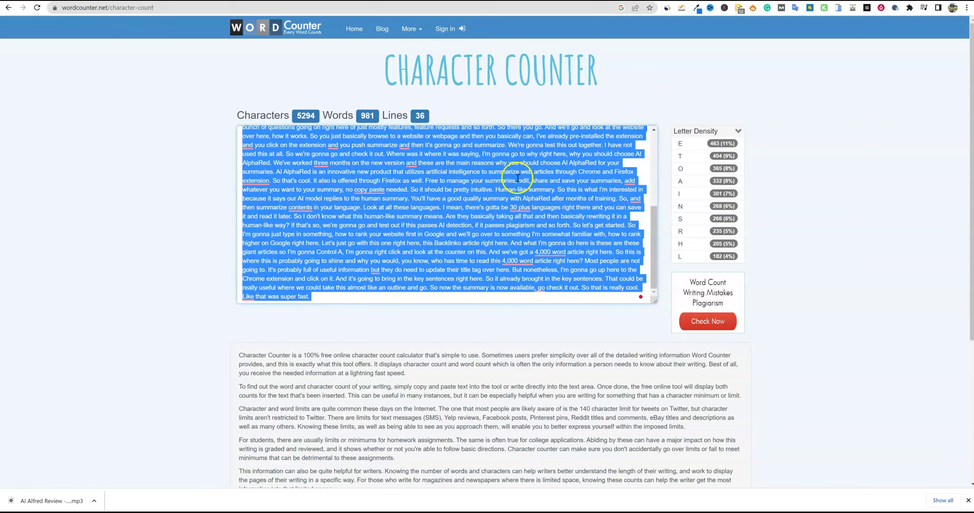
left_click(499, 191)
left_click(347, 297)
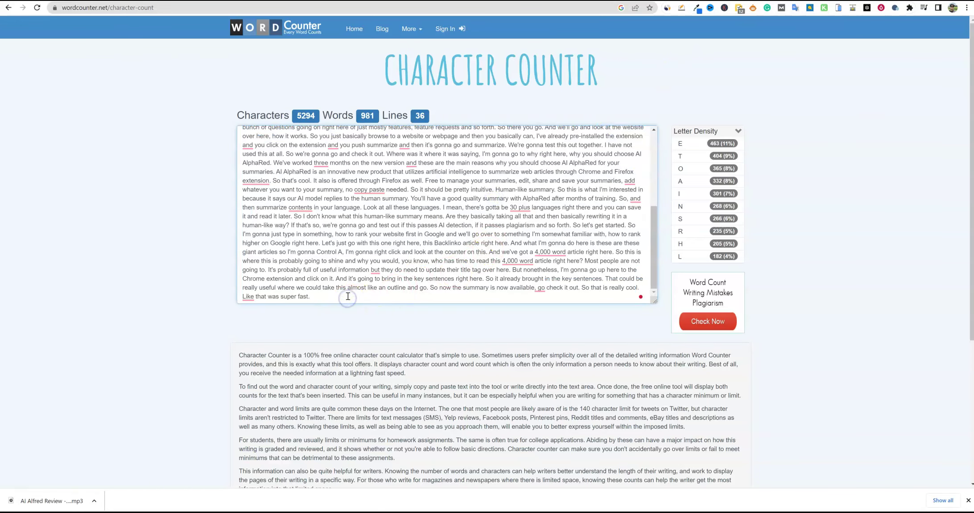
key("ctrl+a")
key("BackSpace")
key("ctrl+v")
left_click(163, 246)
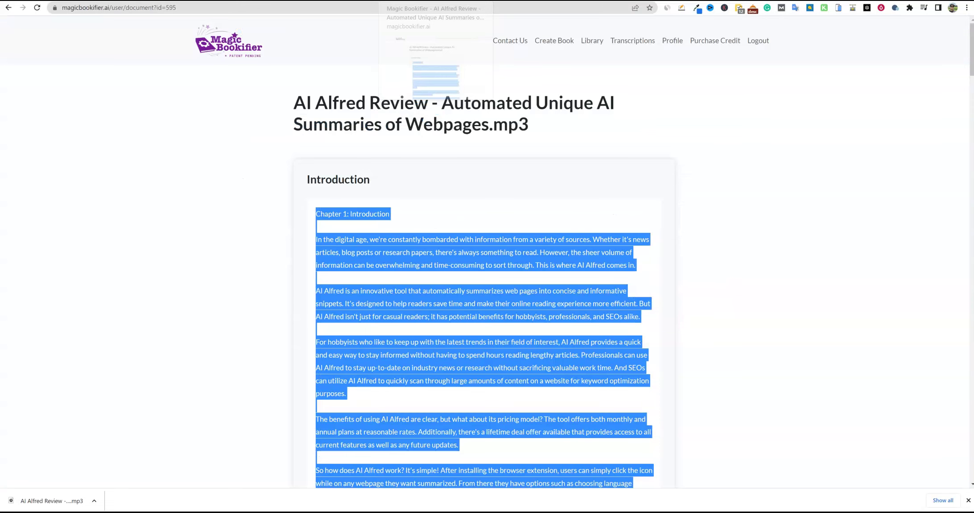
- Return to Magic Bookifier, view the book creation page and reopen the second book from the Library
left_click(413, 1)
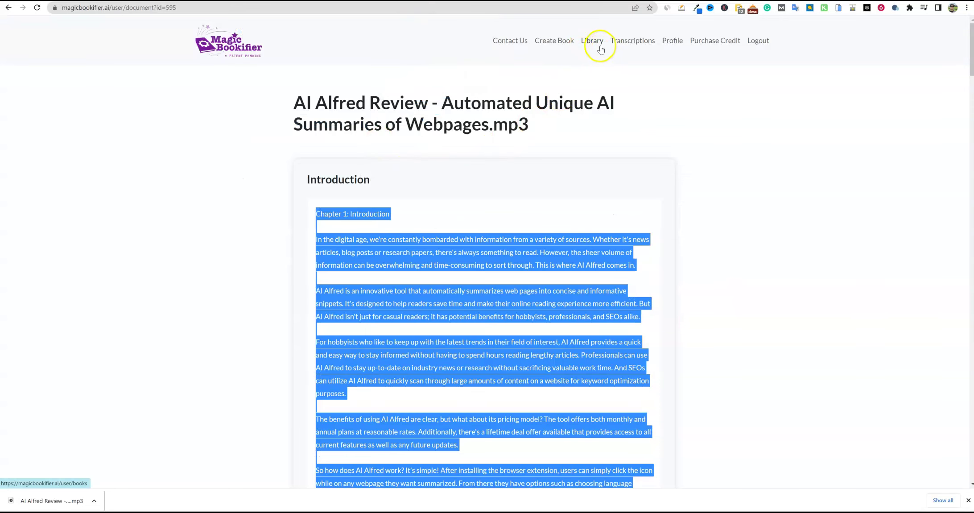
left_click(554, 40)
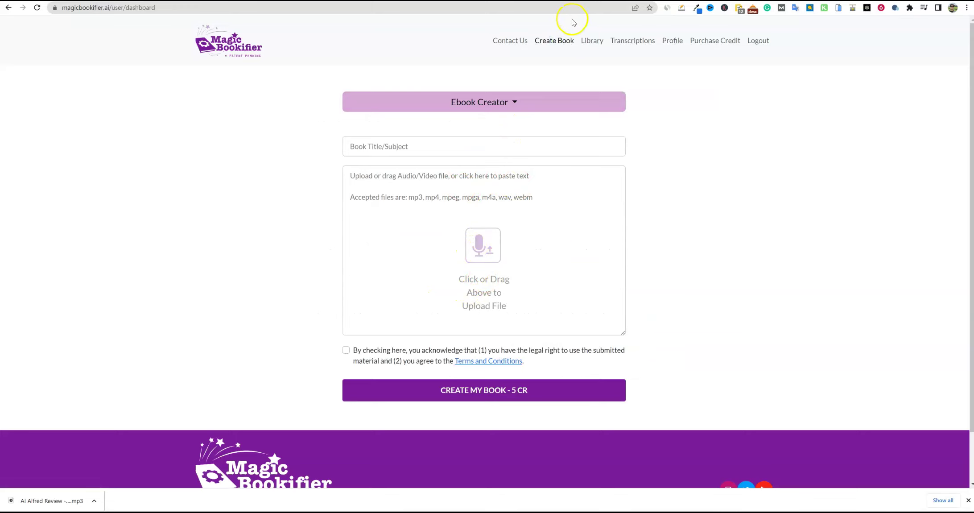
left_click(591, 40)
left_click(423, 185)
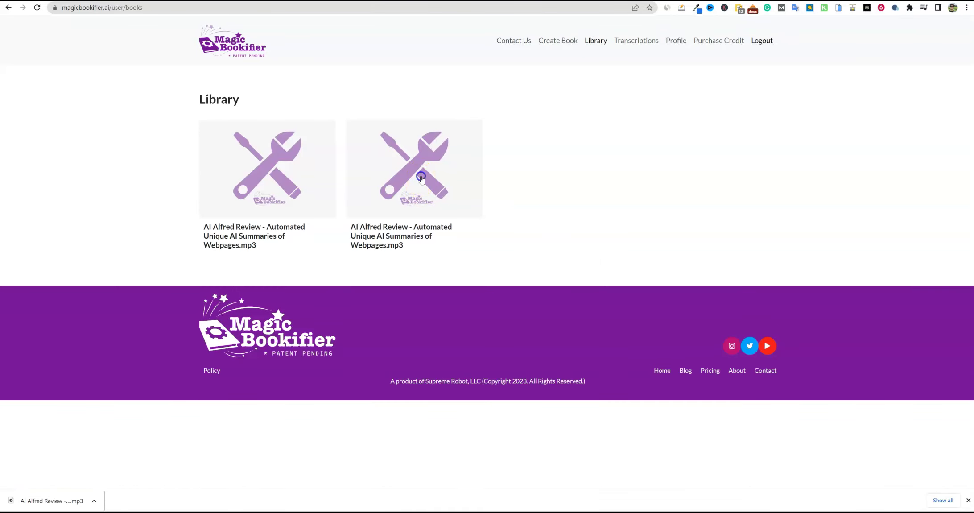
- Read the Introduction chapter from its opening paragraph through the paragraph on benefits and the pricing model, highlighting the passages
scroll(529, 354, "down", 5)
scroll(522, 348, "up", 4)
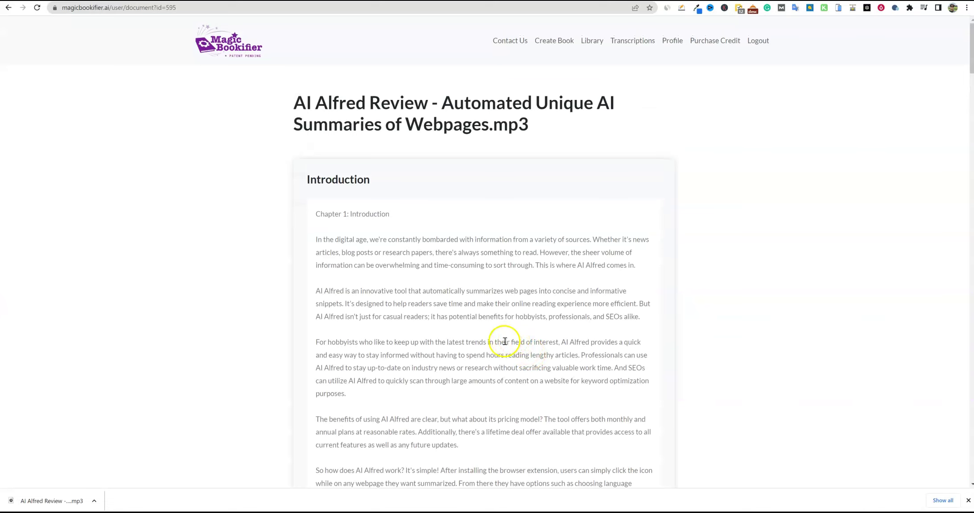
scroll(504, 342, "down", 3)
scroll(486, 312, "up", 1)
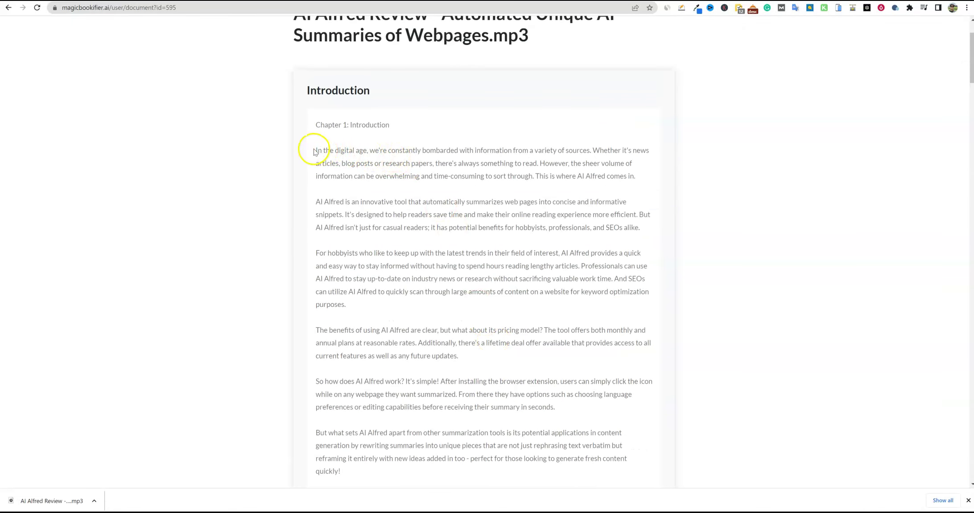
left_click_drag(331, 149, 644, 176)
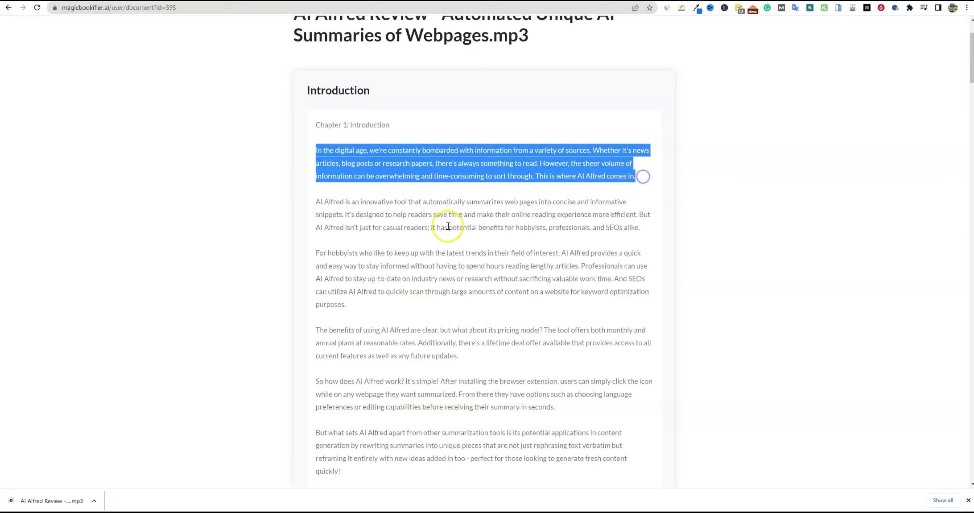
scroll(443, 225, "down", 1)
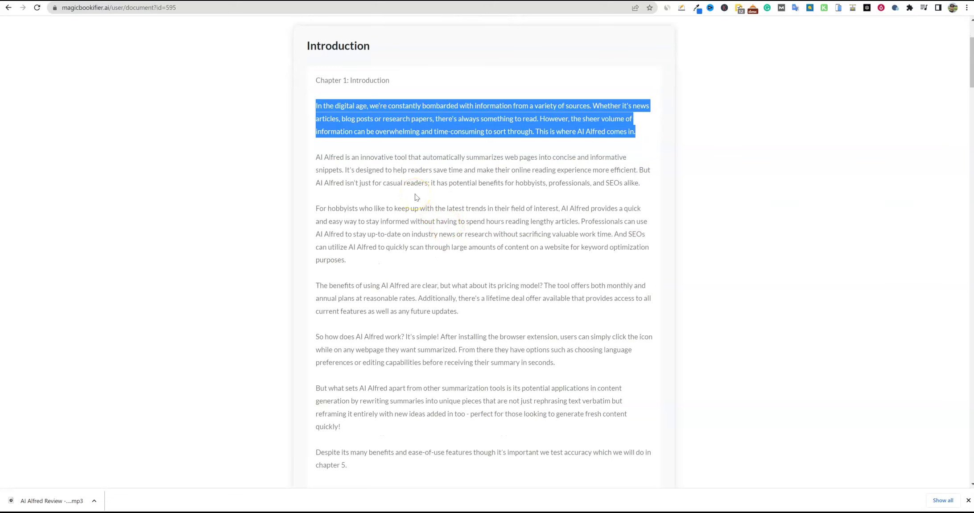
left_click_drag(493, 157, 387, 172)
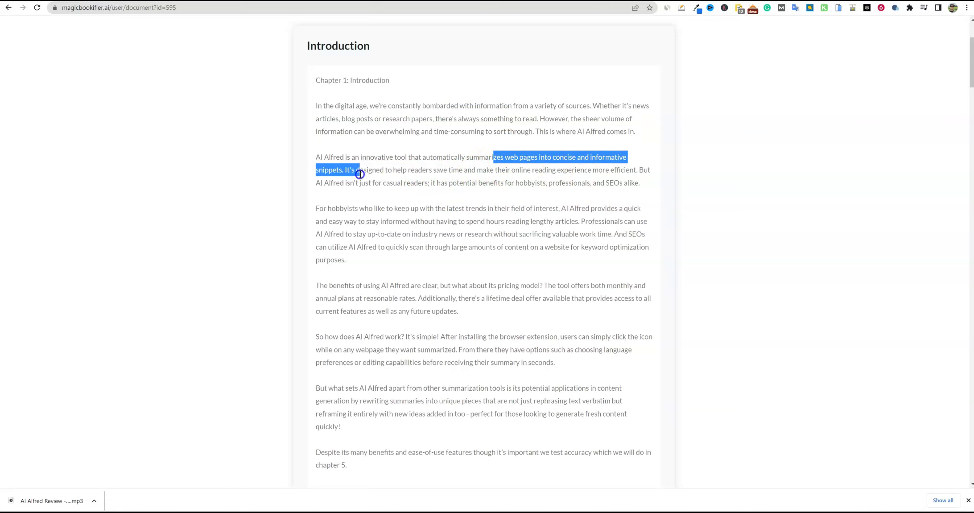
left_click_drag(374, 172, 418, 291)
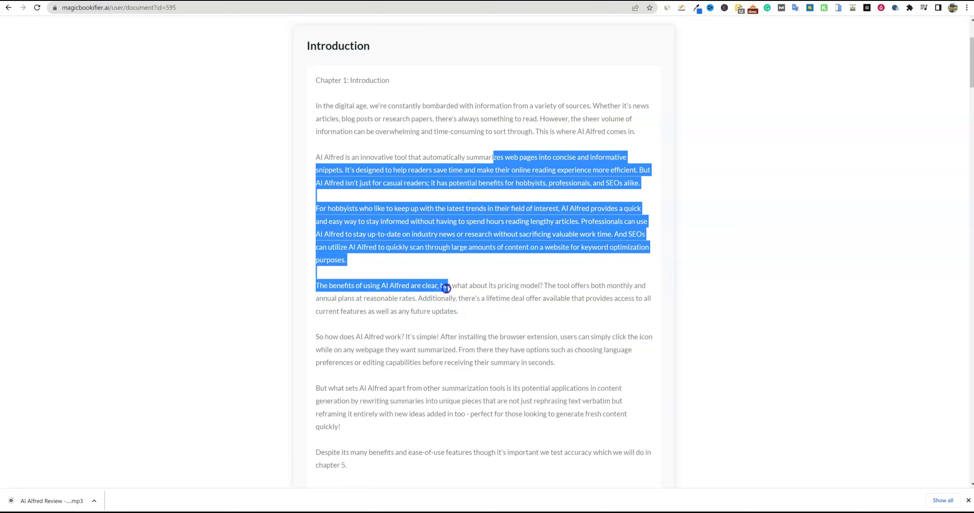
left_click_drag(477, 290, 530, 312)
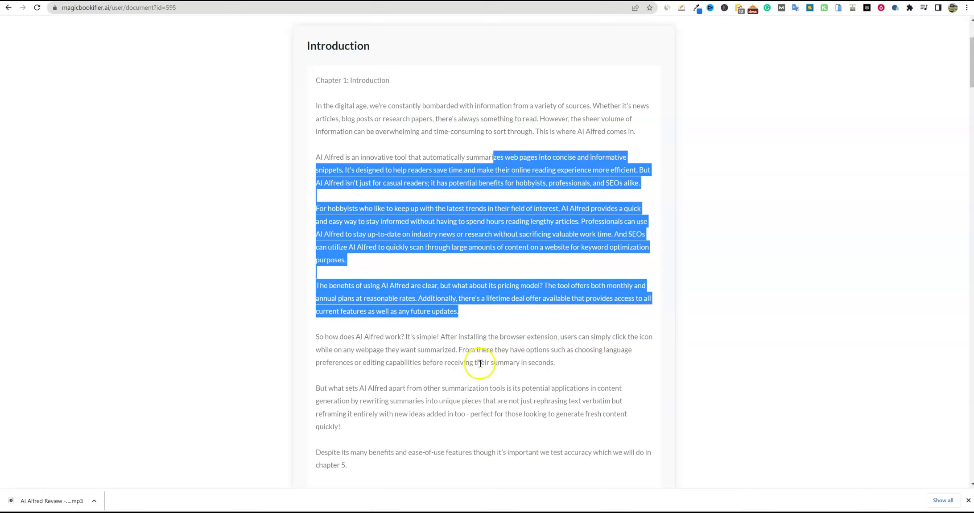
- Read the Introduction's closing paragraphs, highlighting from "Despite its many benefits" through "So why not give it a try?"
scroll(485, 371, "down", 4)
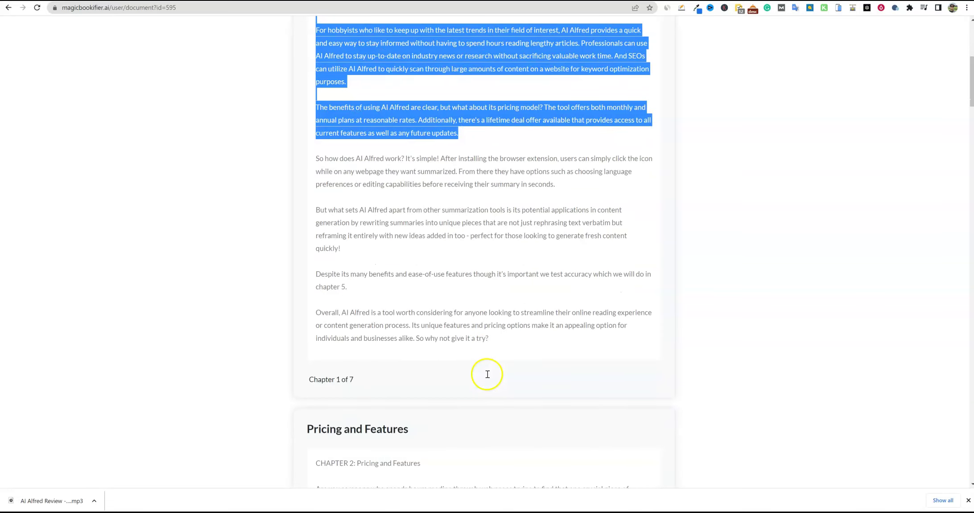
left_click_drag(491, 339, 317, 202)
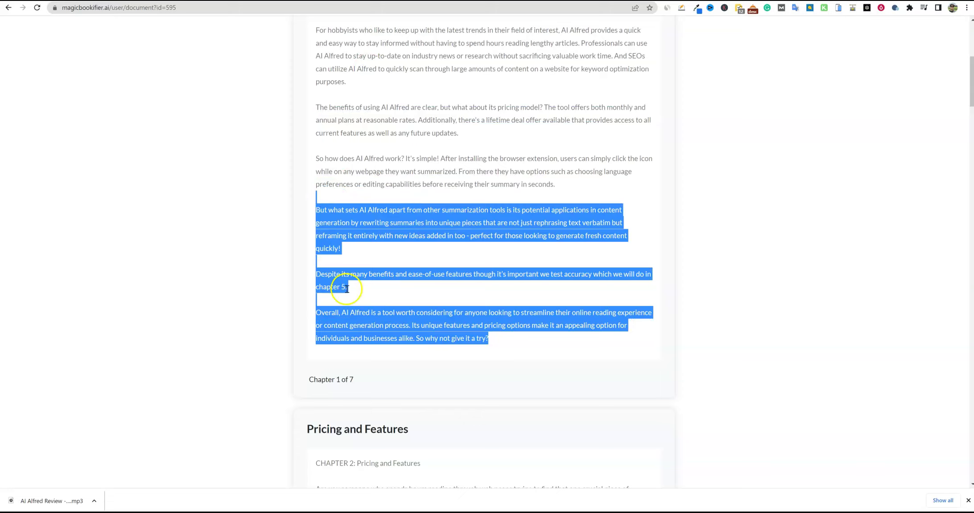
left_click(369, 275)
left_click_drag(378, 276, 435, 325)
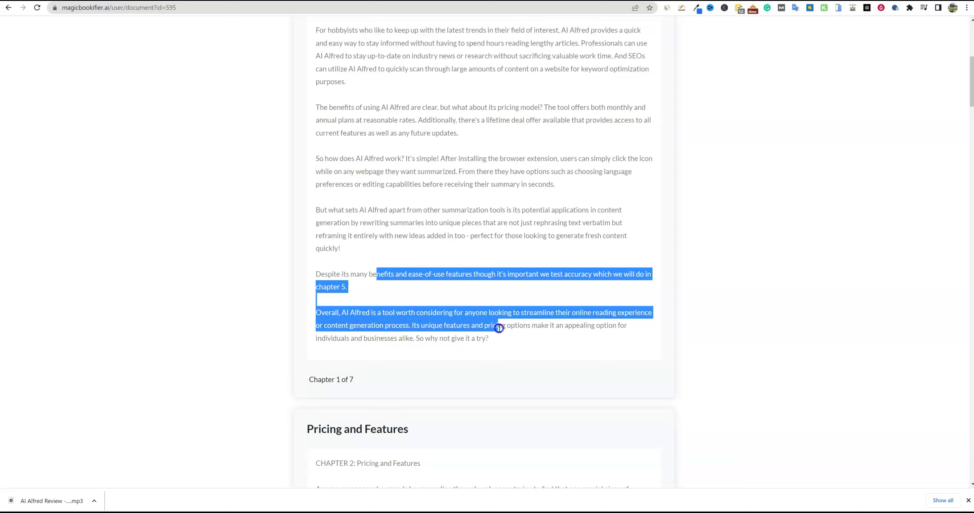
left_click_drag(573, 328, 485, 337)
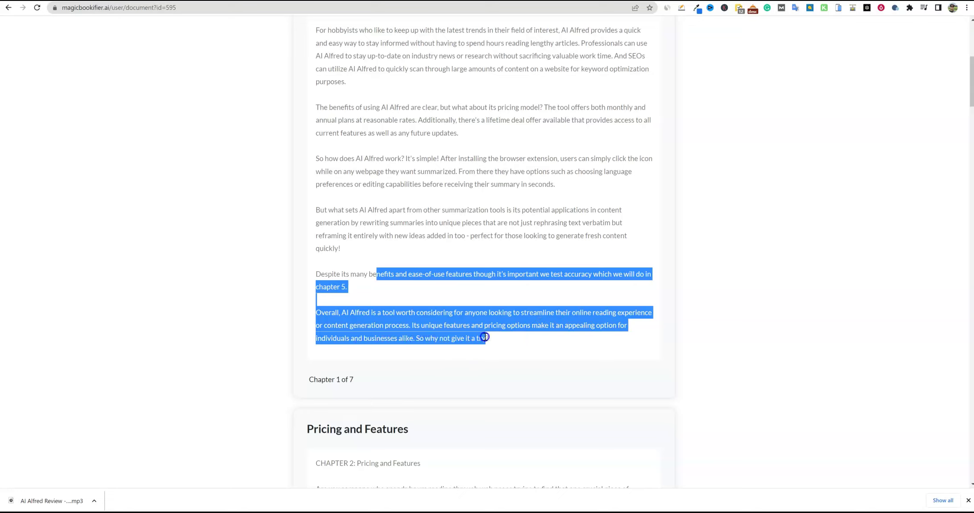
left_click(455, 315)
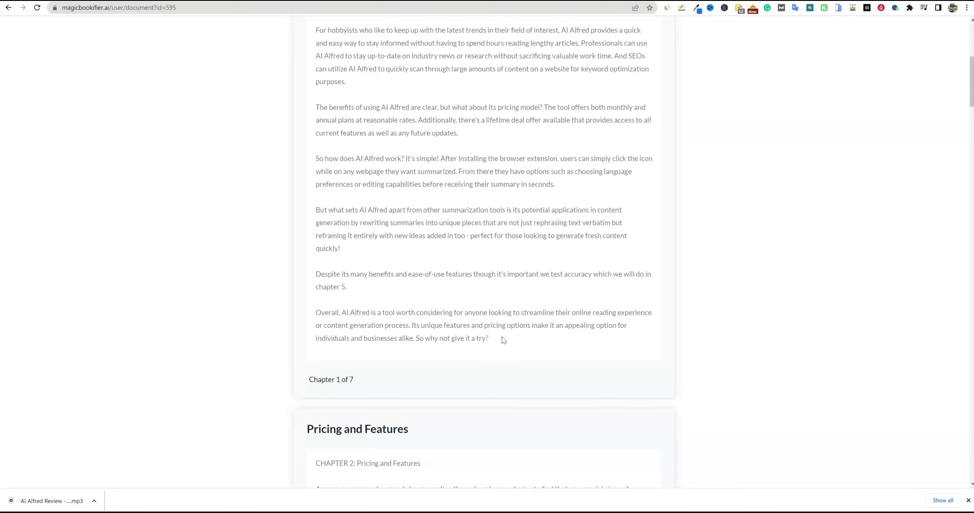
- Examine the Pricing and Features chapter, highlighting its title and the paragraph on monthly, annual and lifetime pricing
scroll(502, 340, "up", 1)
scroll(502, 341, "down", 6)
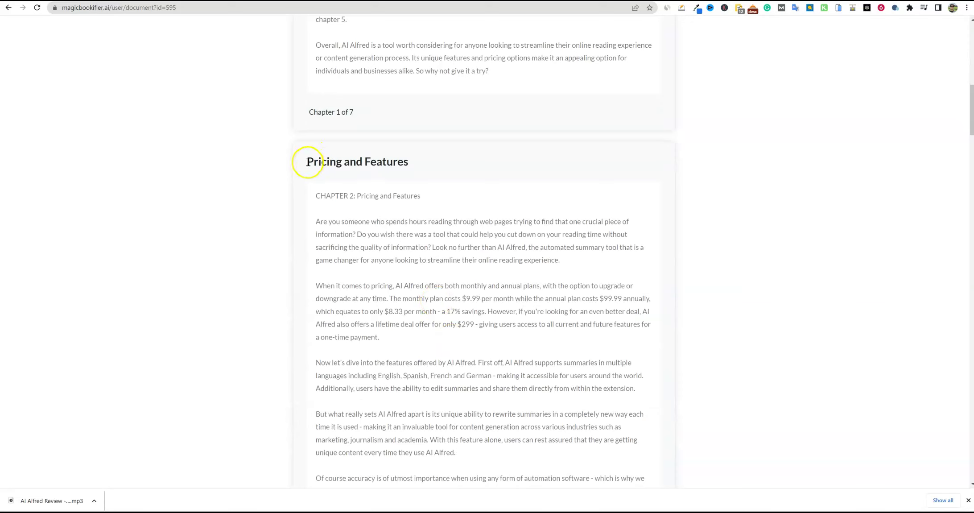
left_click_drag(307, 162, 446, 164)
left_click(445, 225)
left_click_drag(319, 285, 428, 301)
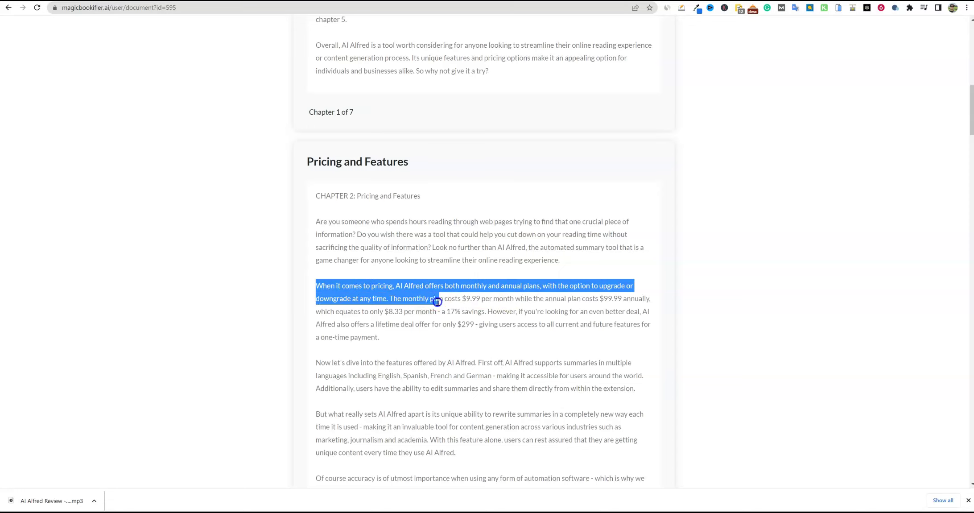
left_click_drag(510, 300, 658, 350)
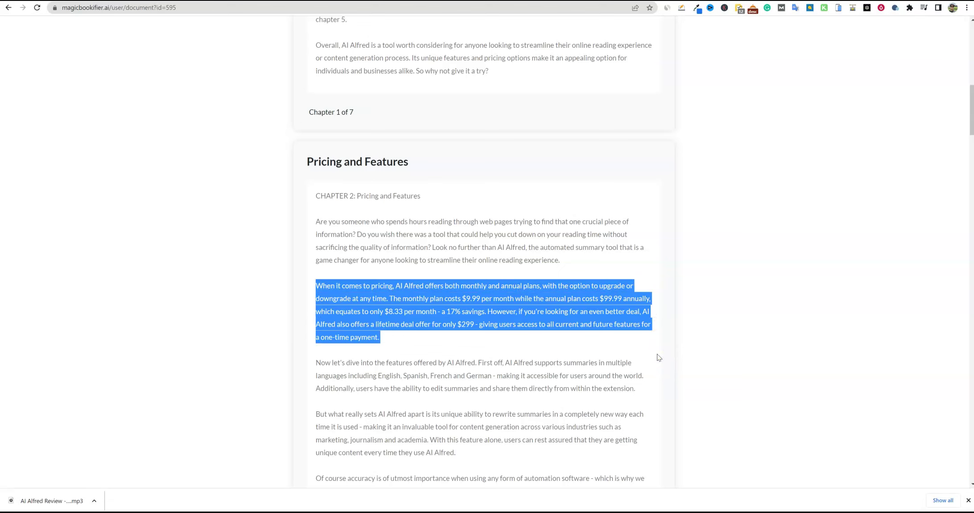
- Skim the rest of the Pricing and Features chapter, highlight its pricing paragraph again and continue toward How It Works
scroll(506, 323, "down", 1)
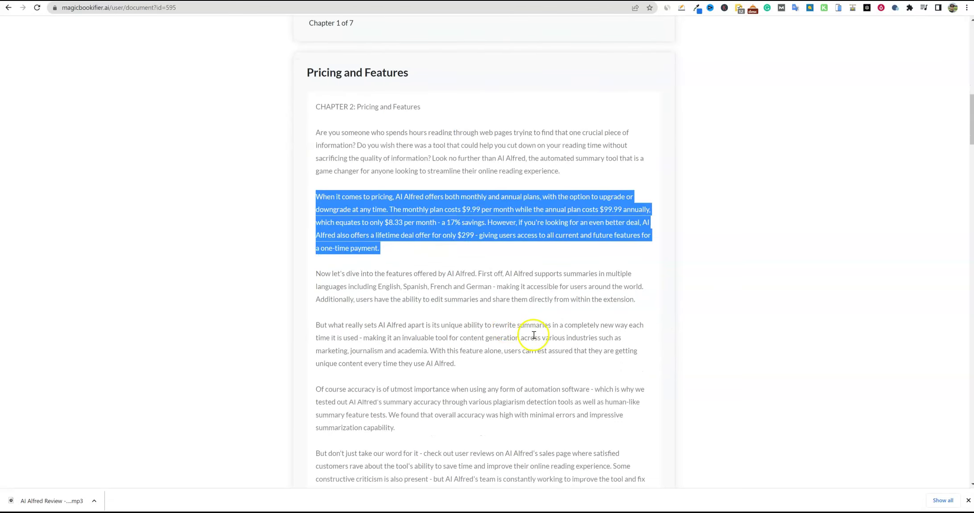
scroll(531, 336, "down", 5)
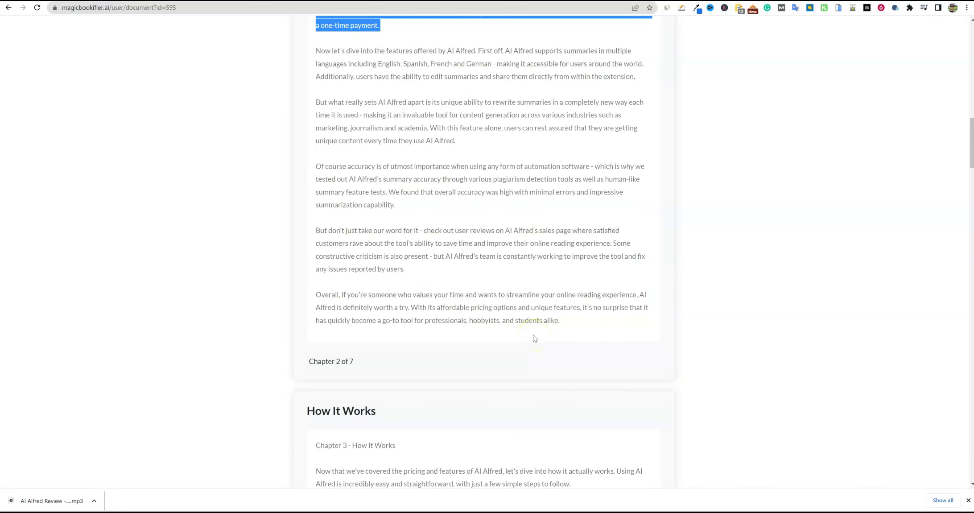
scroll(379, 339, "up", 6)
left_click(390, 353)
left_click_drag(389, 337, 307, 289)
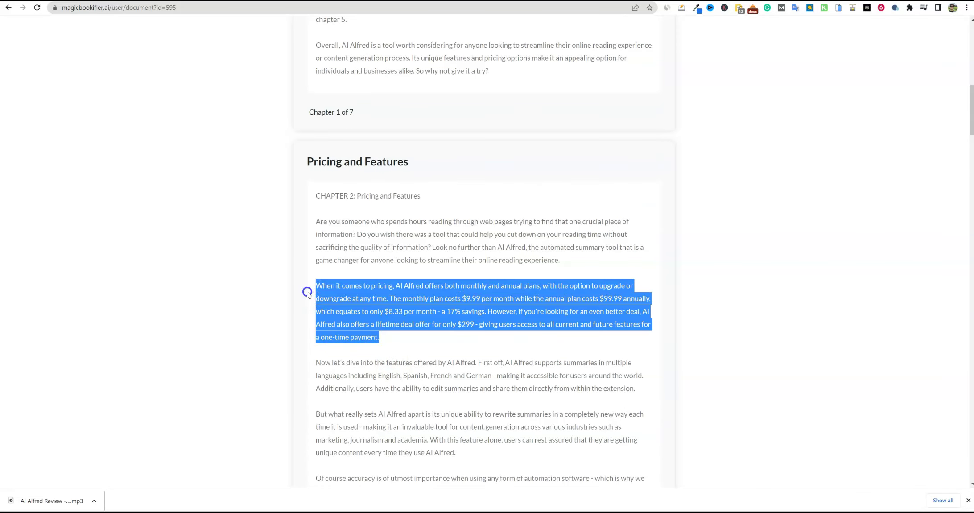
scroll(515, 363, "down", 10)
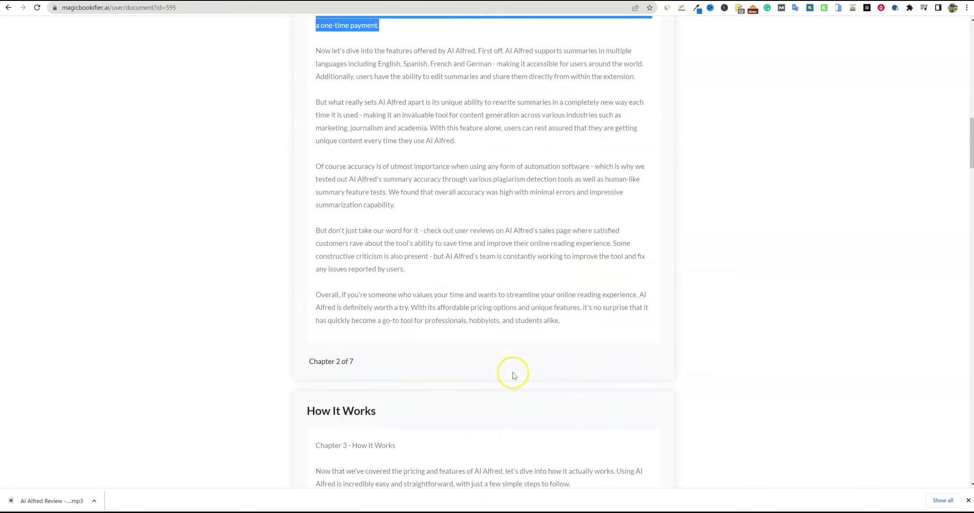
- Select the How It Works chapter's text from its first paragraph to its last and count its words with Word Counter Plus
scroll(379, 277, "down", 3)
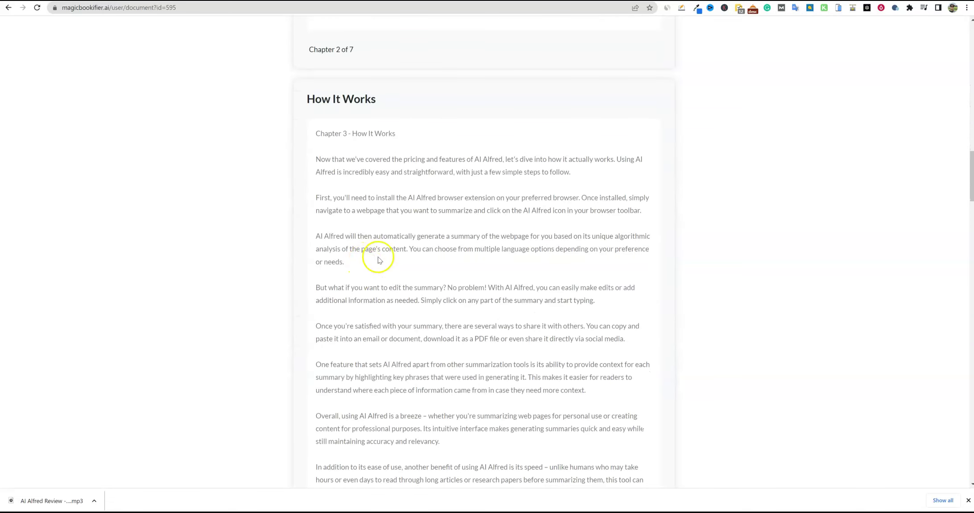
scroll(446, 312, "down", 3)
left_click_drag(315, 159, 606, 385)
scroll(498, 433, "down", 2)
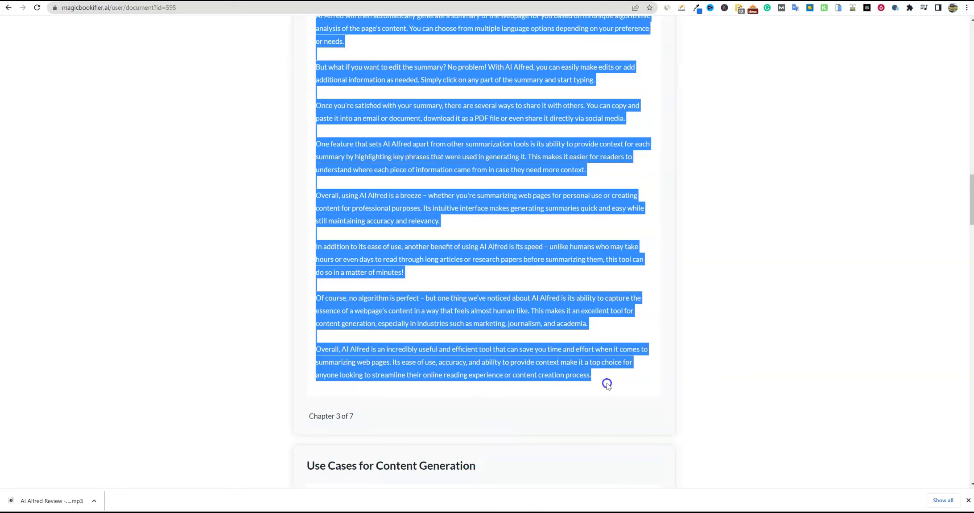
right_click(480, 256)
left_click(516, 382)
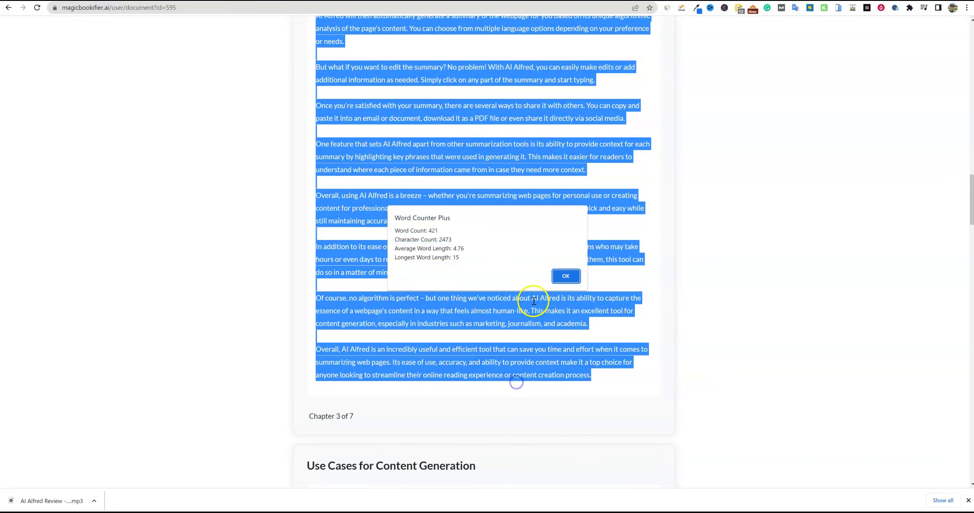
left_click(557, 281)
- Examine the Testing Accuracy chapter, highlighting its Chapter 5 heading and the AI Detection paragraph
scroll(459, 339, "down", 10)
scroll(470, 340, "down", 15)
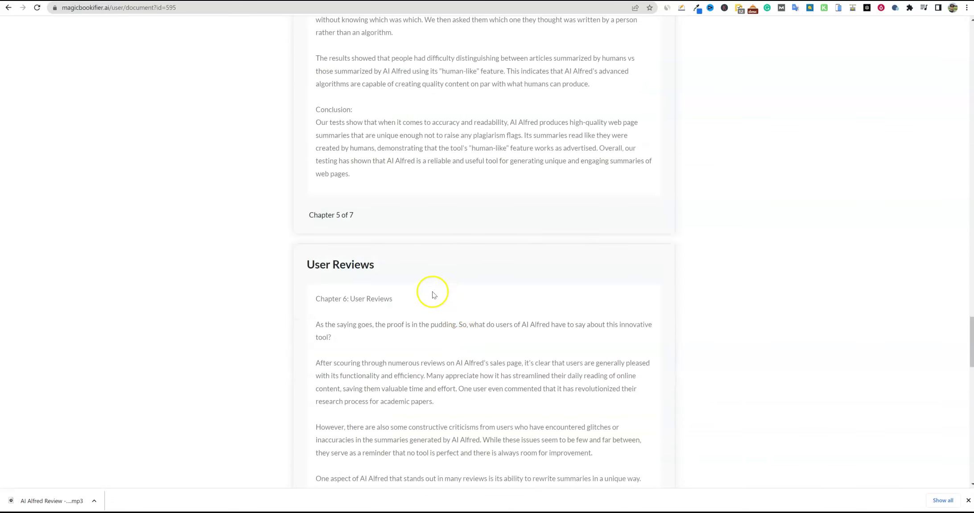
scroll(430, 289, "up", 10)
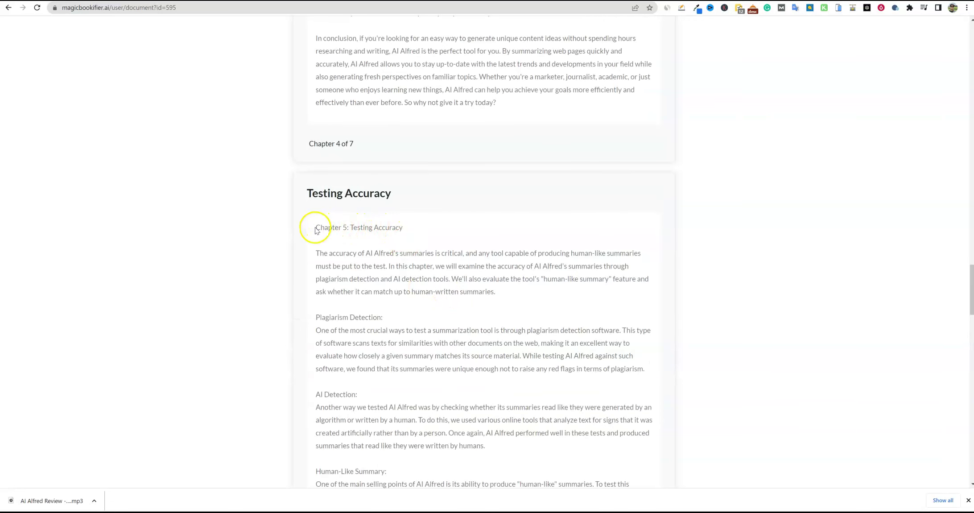
left_click_drag(315, 227, 403, 228)
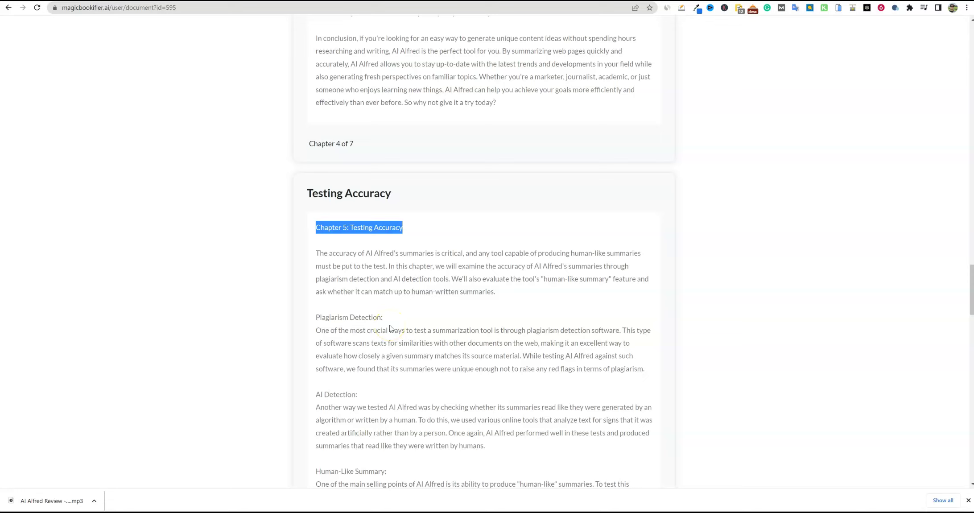
left_click_drag(330, 279, 609, 394)
left_click_drag(384, 407, 425, 407)
left_click_drag(444, 408, 513, 444)
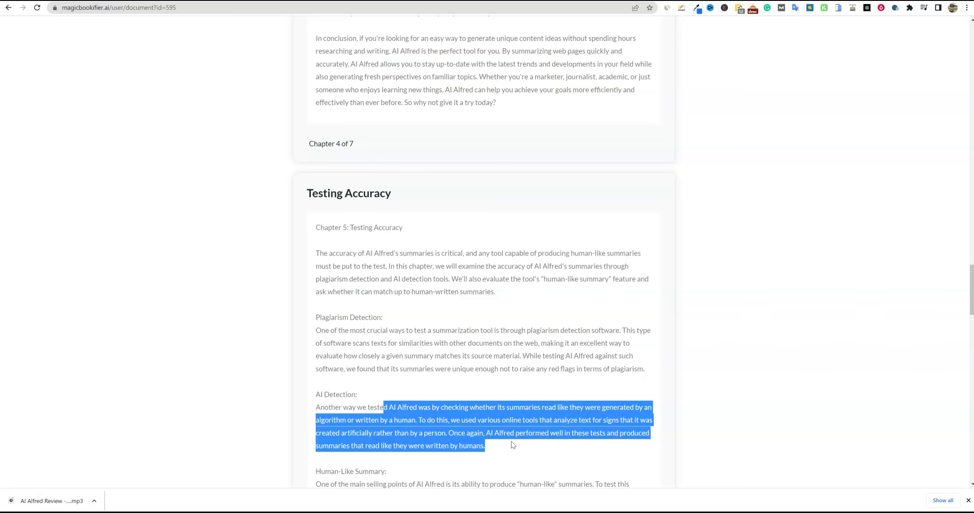
- Read the rest of Testing Accuracy, highlighting the Human-Like Summary paragraph and continuing past the chapter's conclusion to User Reviews
scroll(512, 444, "down", 3)
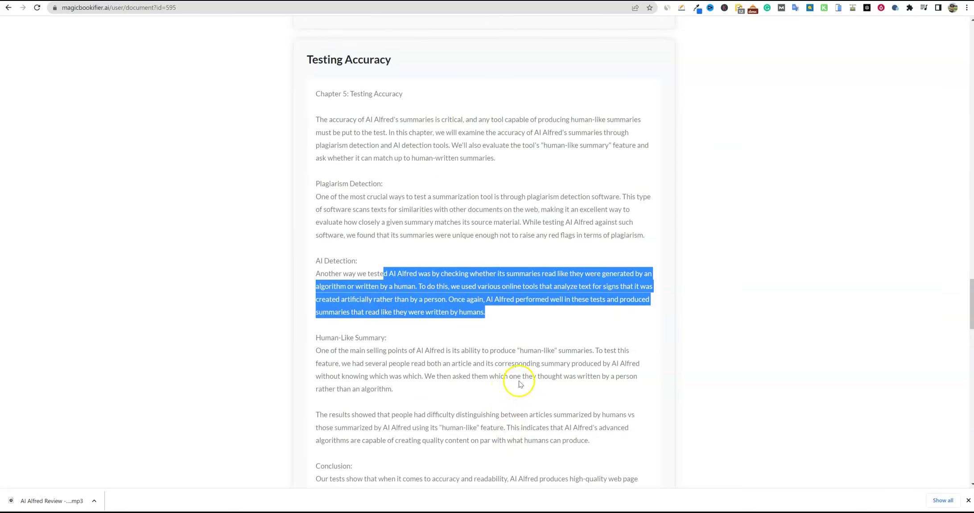
left_click_drag(315, 352, 624, 398)
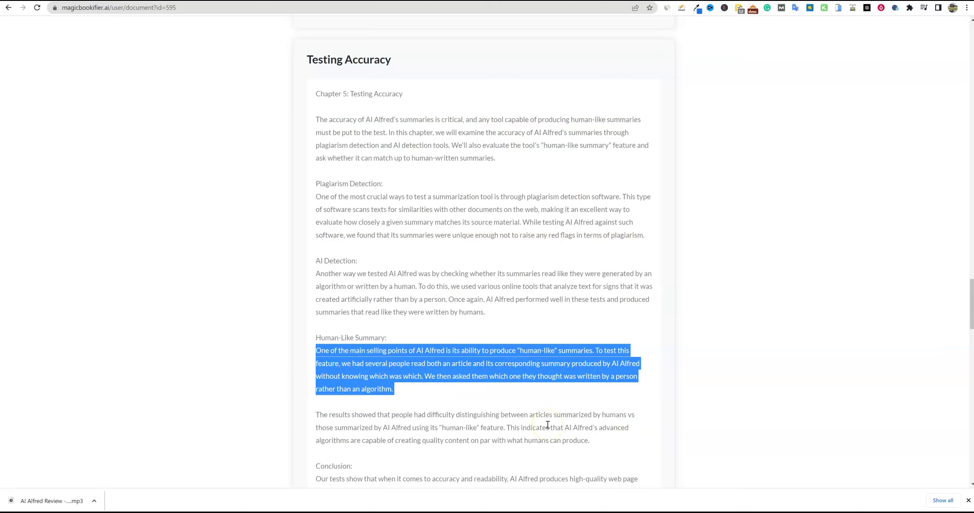
scroll(547, 425, "down", 3)
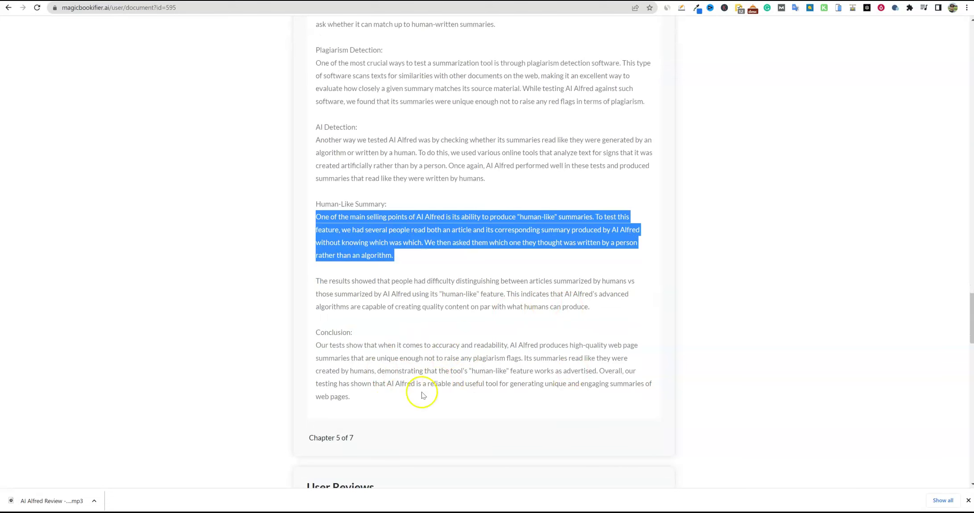
scroll(437, 382, "down", 6)
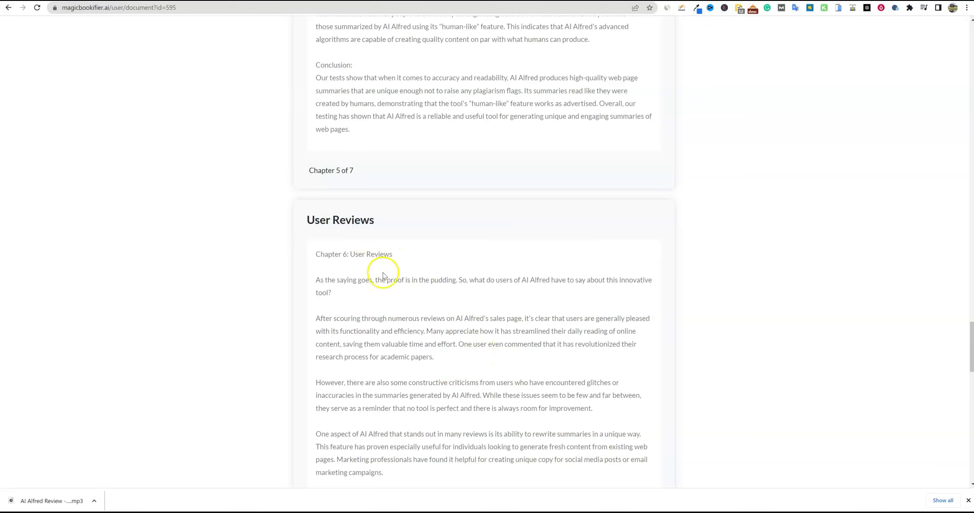
- Skim the User Reviews and Conclusion chapters, highlighting User Reviews from "One aspect of AI Alfred" through its closing paragraph
scroll(395, 334, "down", 11)
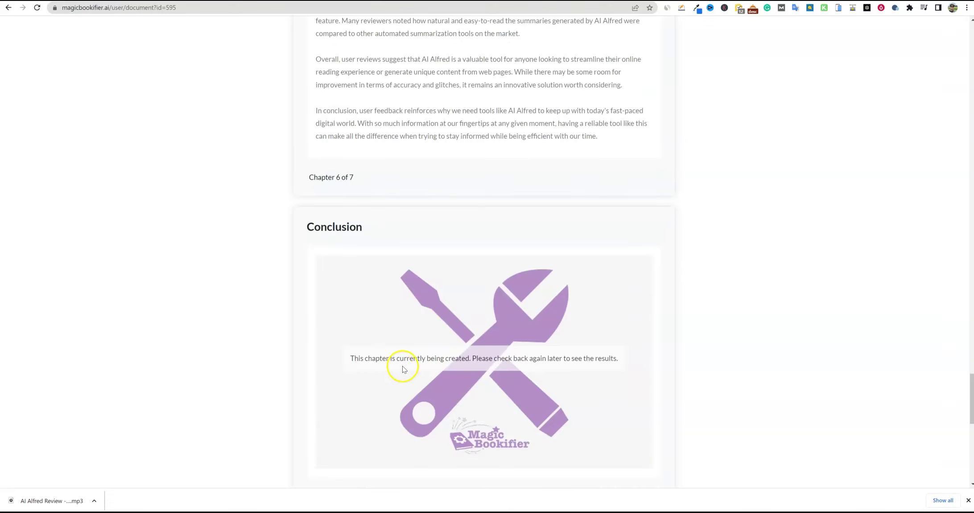
scroll(403, 369, "down", 6)
scroll(408, 350, "up", 6)
scroll(491, 397, "up", 6)
left_click_drag(611, 409, 376, 387)
scroll(348, 121, "up", 4)
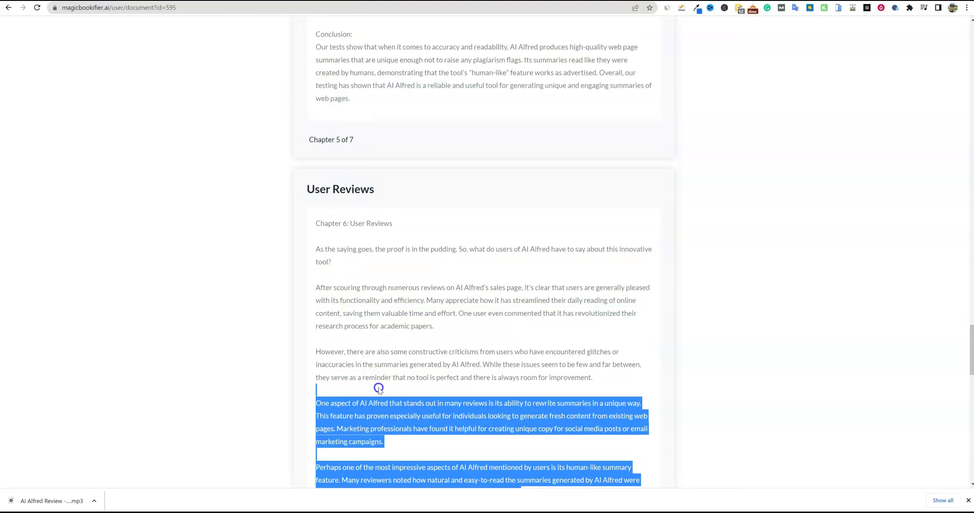
scroll(415, 392, "down", 7)
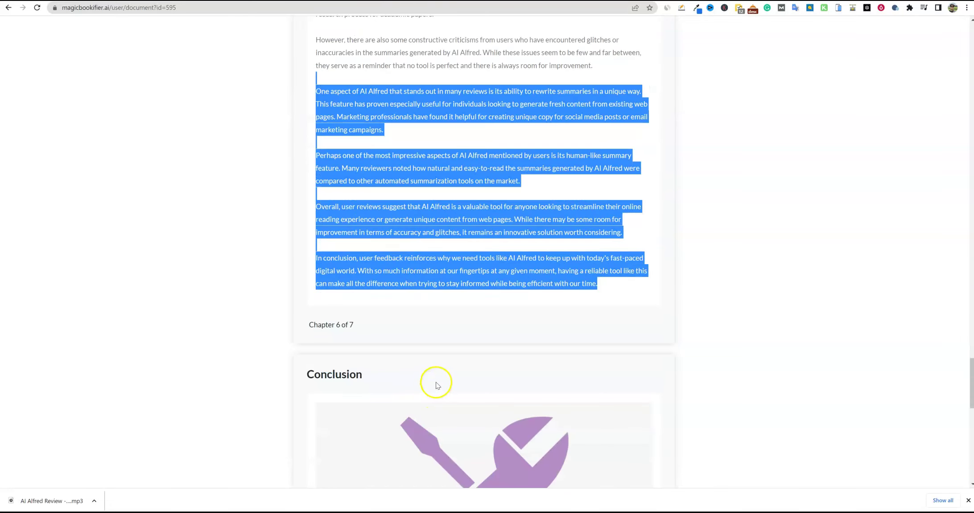
scroll(446, 393, "up", 15)
scroll(450, 391, "down", 15)
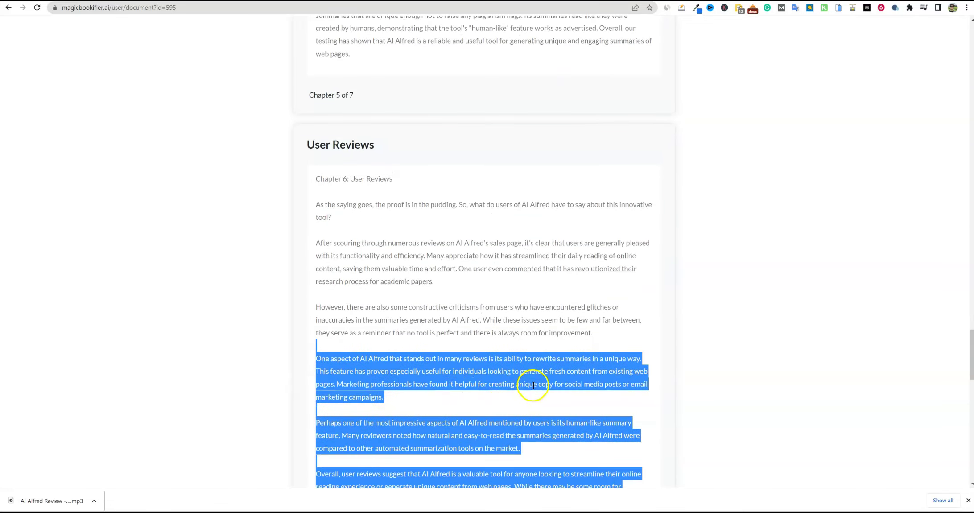
- Select the whole book page and count its words with Word Counter Plus, and clear the selection
left_click(566, 317)
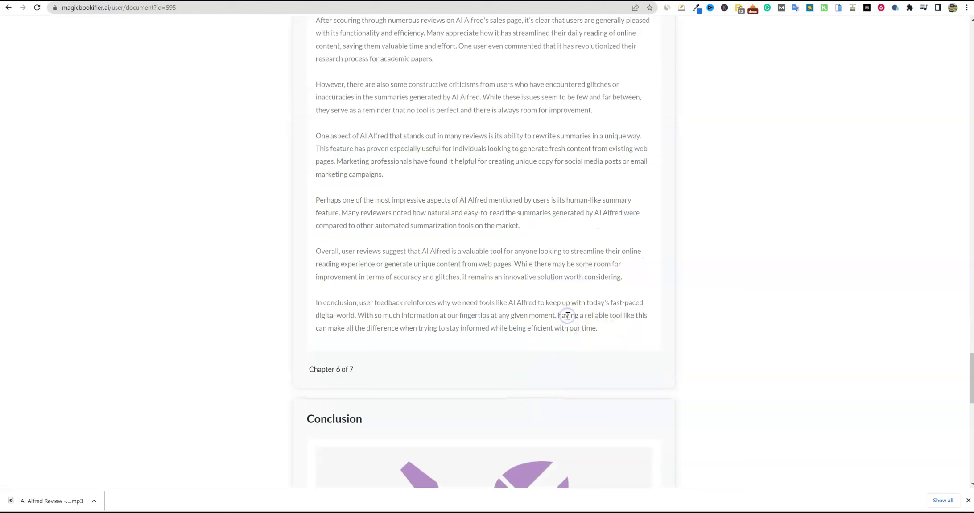
key("ctrl+a")
right_click(502, 268)
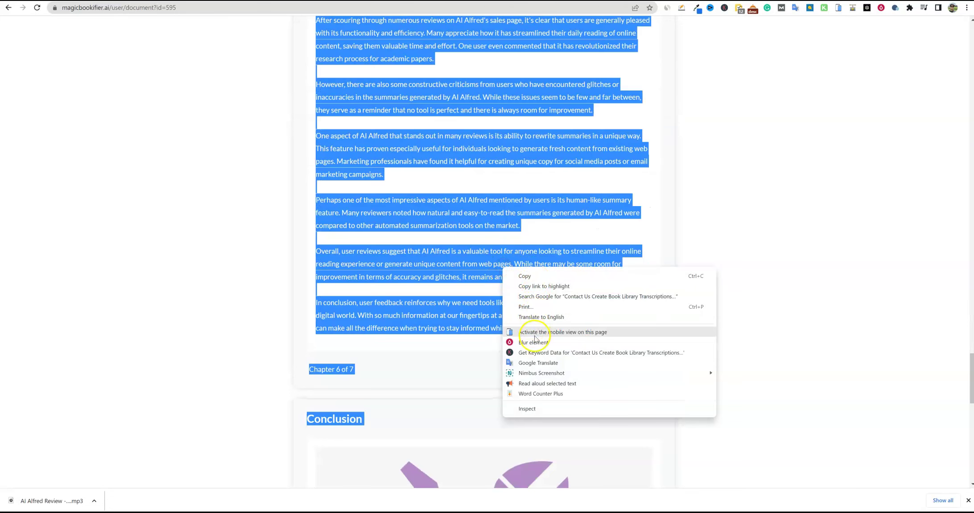
left_click(536, 394)
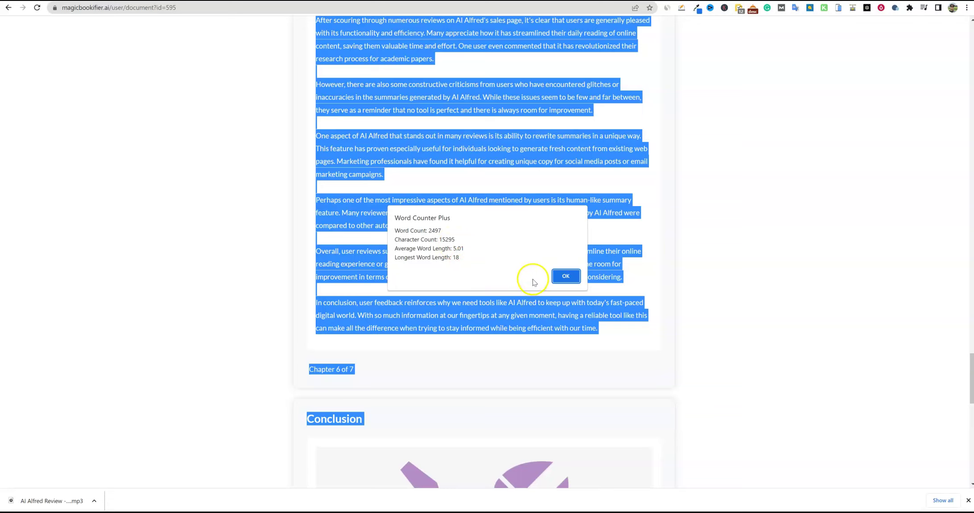
left_click(565, 277)
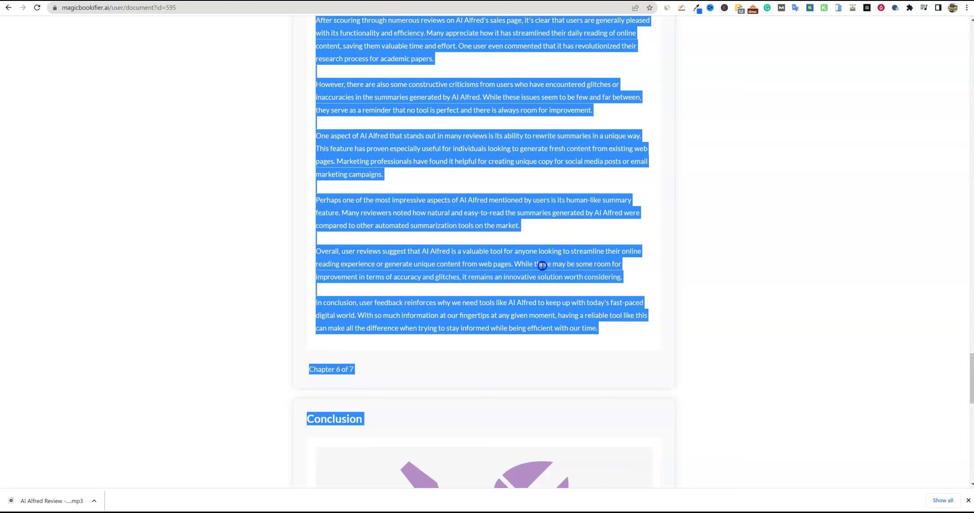
left_click(542, 266)
- Review the chapters in reverse from the end of User Reviews to Use Cases for Content Generation, highlighting chapter titles
scroll(544, 323, "up", 1)
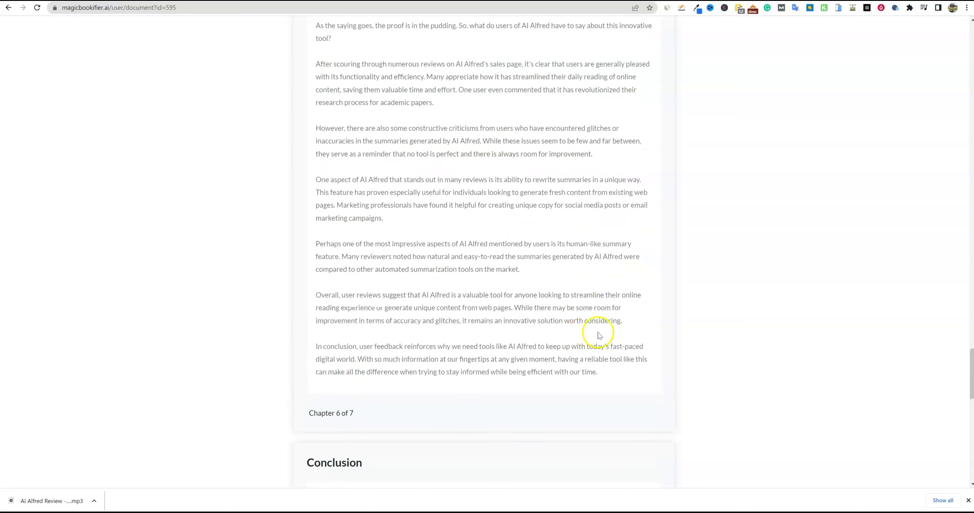
left_click_drag(605, 371, 325, 374)
left_click_drag(383, 328, 236, 319)
scroll(361, 260, "up", 20)
left_click_drag(419, 343, 224, 333)
scroll(450, 319, "up", 8)
scroll(473, 317, "up", 6)
left_click_drag(482, 348, 222, 350)
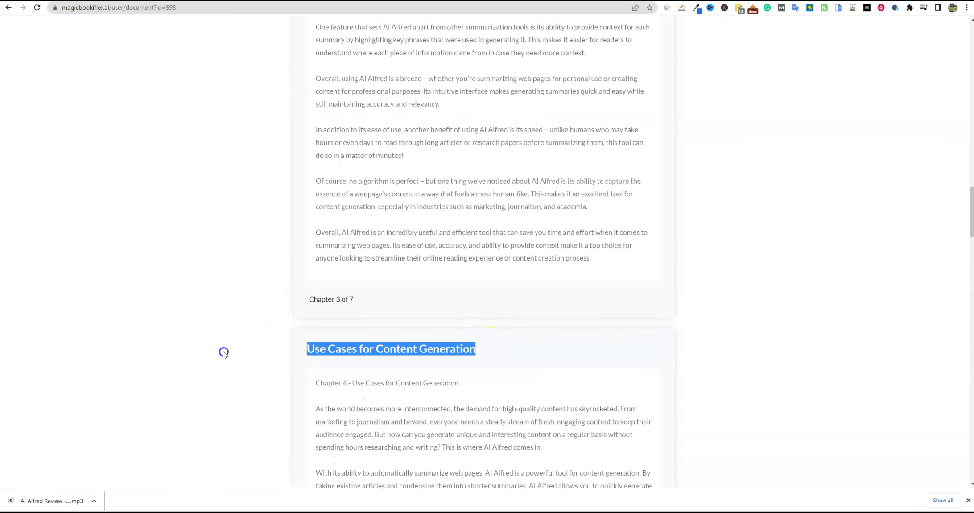
scroll(222, 350, "up", 1)
left_click(309, 391)
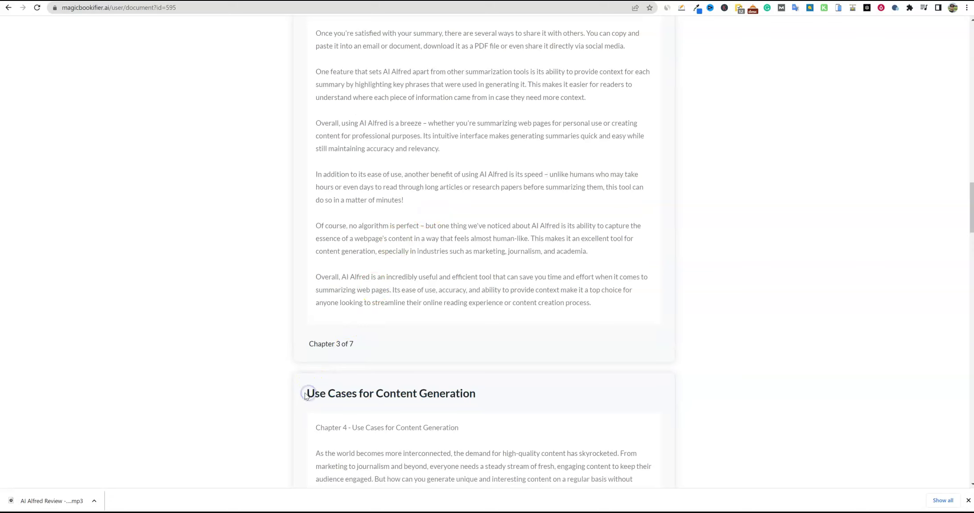
- Review the earlier chapters back to the Introduction and highlight all of the Introduction's body paragraphs
scroll(421, 245, "up", 3)
scroll(422, 245, "up", 15)
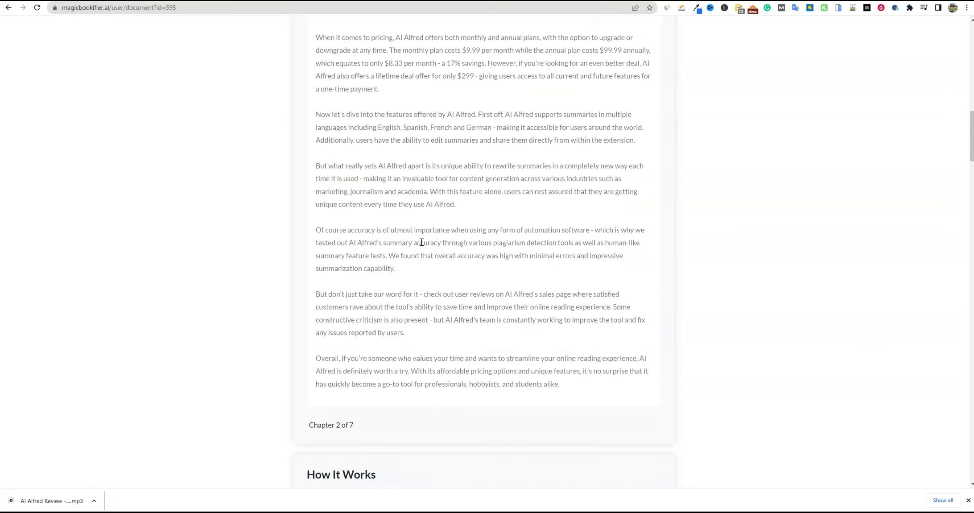
scroll(415, 227, "up", 2)
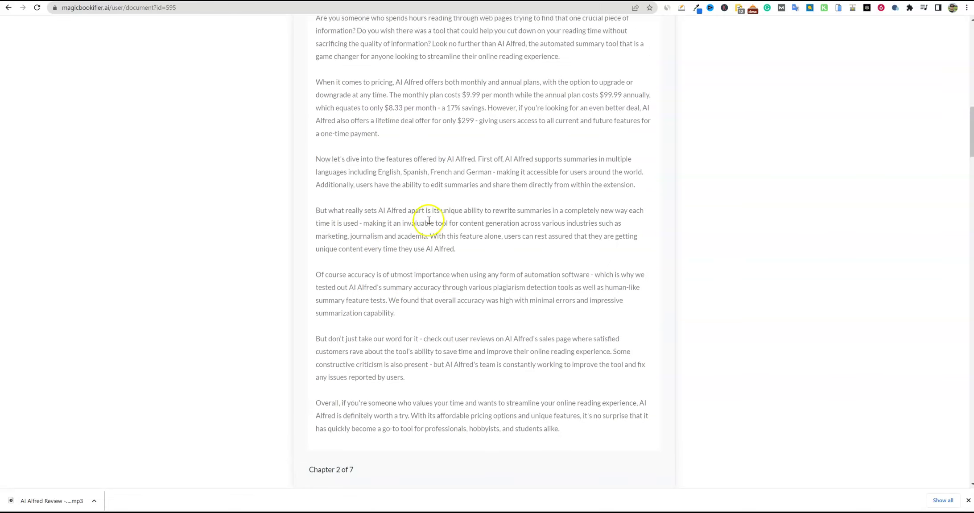
scroll(429, 220, "up", 2)
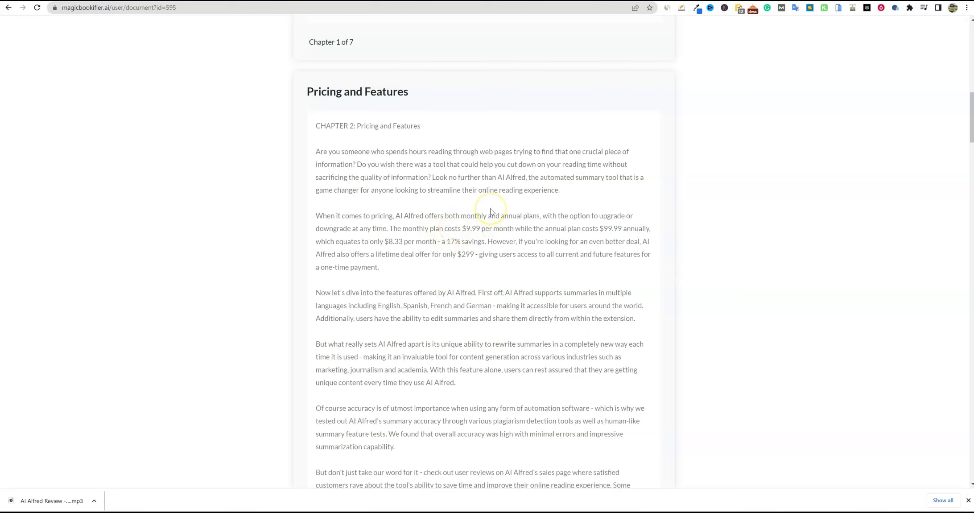
scroll(558, 210, "up", 10)
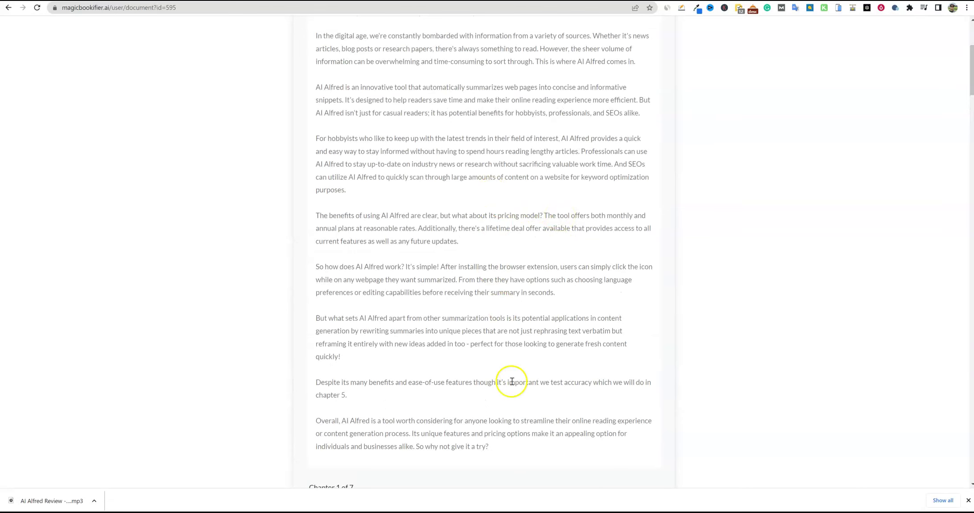
left_click_drag(513, 453, 310, 108)
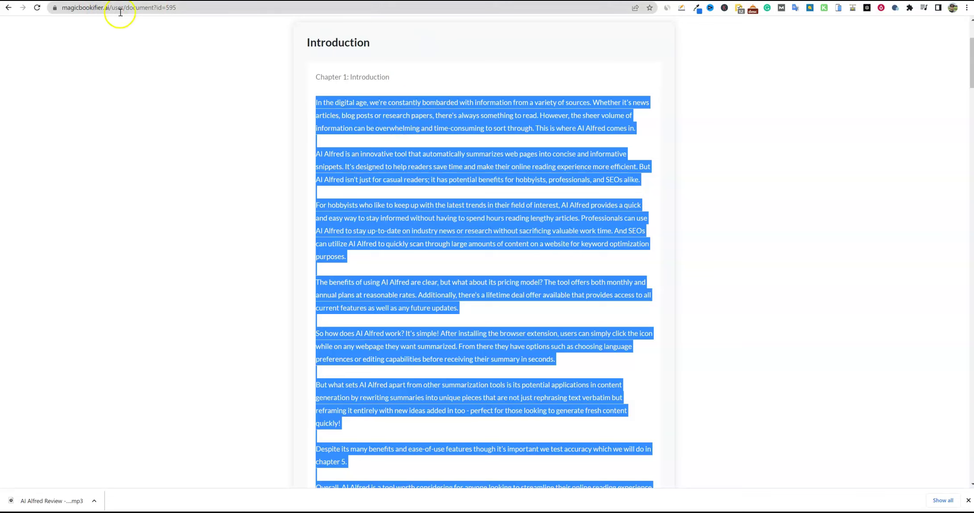
- Highlight the Introduction's text again, and highlight the paragraph on monthly, annual and lifetime pricing in Pricing and Features
left_click(324, 104)
left_click_drag(314, 105, 604, 393)
left_click(481, 258)
left_click_drag(420, 283, 296, 222)
- Skim the How It Works chapter and the Use Cases for Content Generation chapter
scroll(421, 399, "down", 5)
scroll(423, 400, "down", 6)
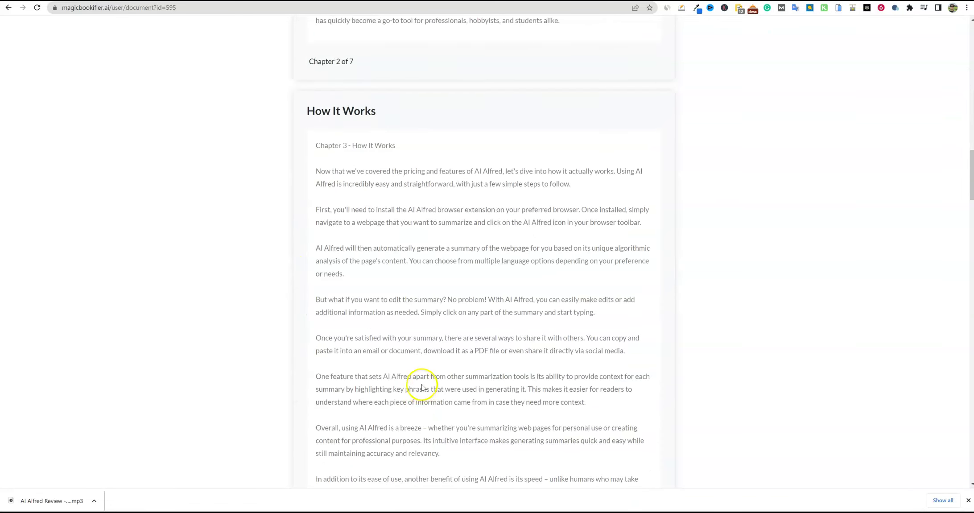
scroll(431, 376, "down", 10)
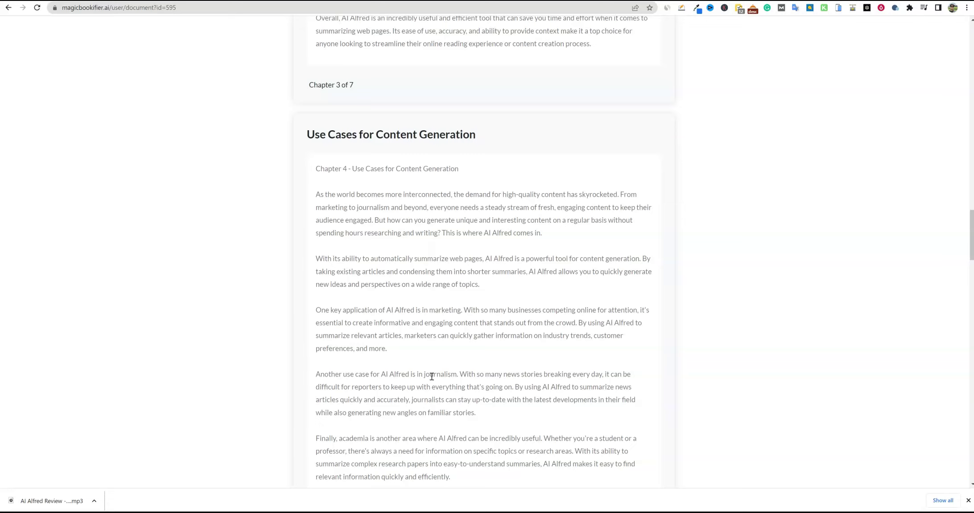
scroll(430, 374, "down", 5)
- Return to the start of the book, highlight the Introduction from its heading through the benefits and pricing paragraph, and clear the selection
scroll(386, 303, "up", 6)
scroll(386, 303, "up", 15)
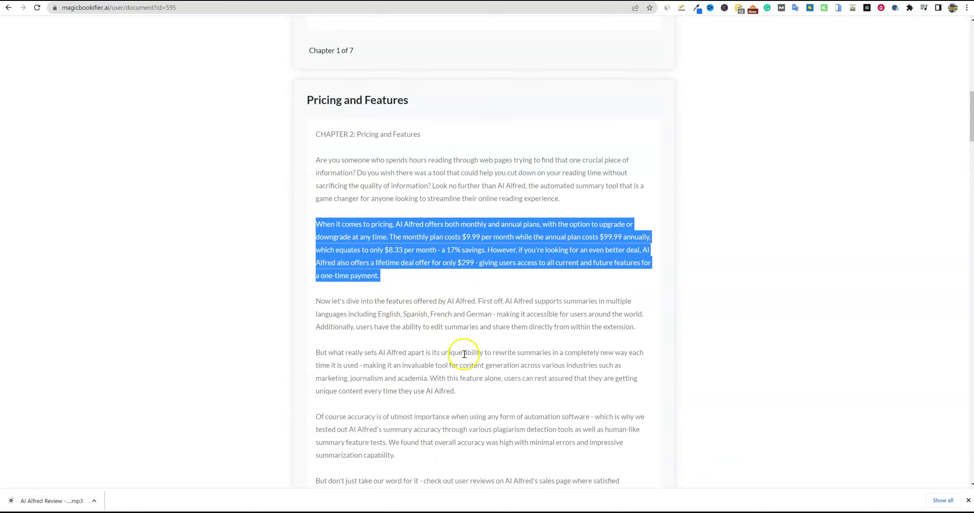
scroll(464, 354, "up", 1)
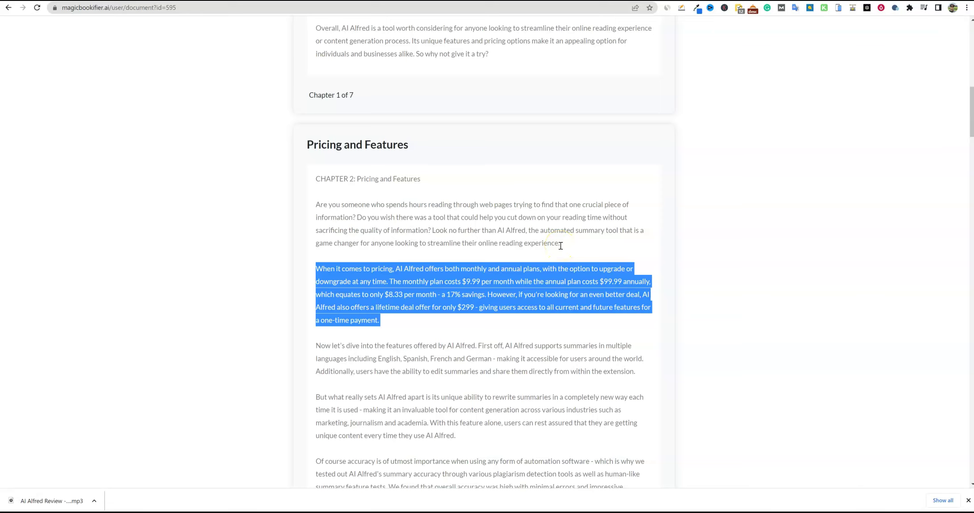
scroll(561, 245, "up", 15)
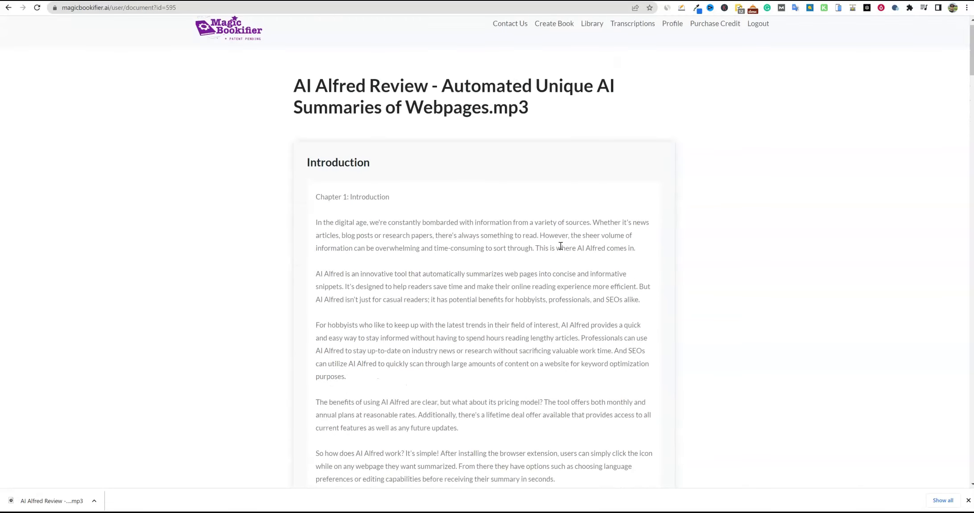
scroll(560, 245, "up", 1)
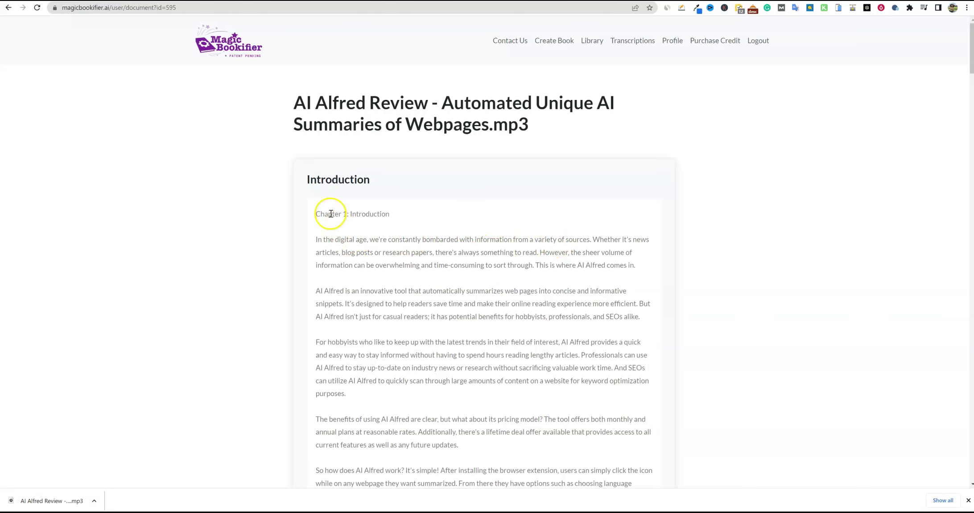
left_click_drag(312, 214, 563, 454)
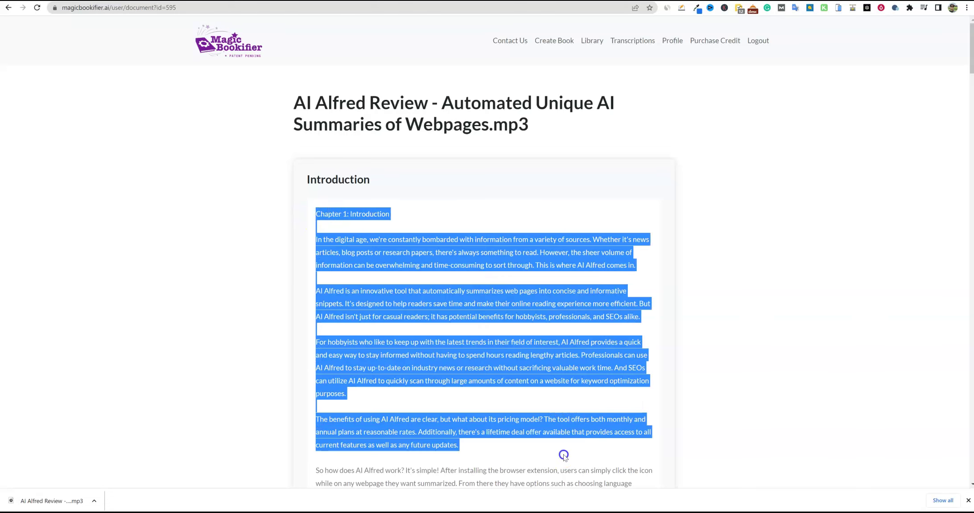
left_click(574, 205)
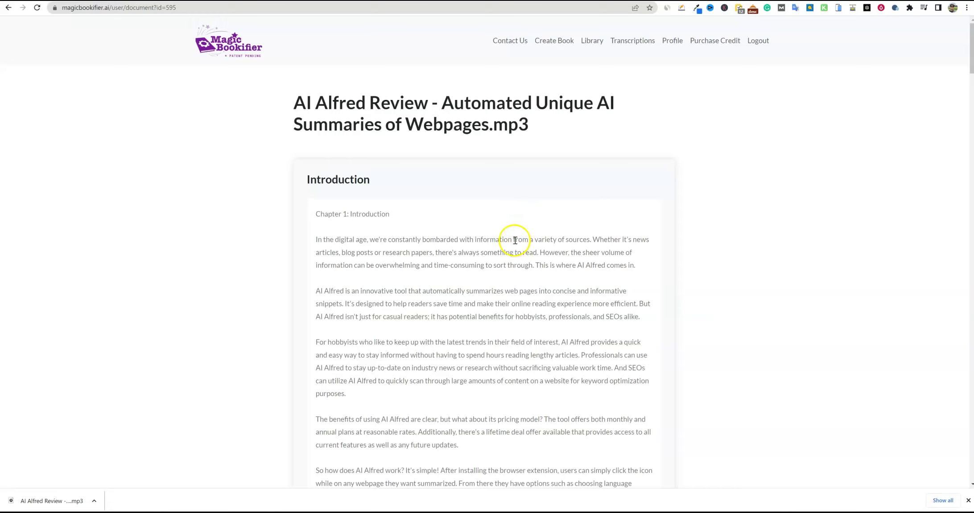
- Check the Library and Transcriptions pages, and reopen the second AI Alfred Review book from the Library
left_click_drag(316, 214, 598, 166)
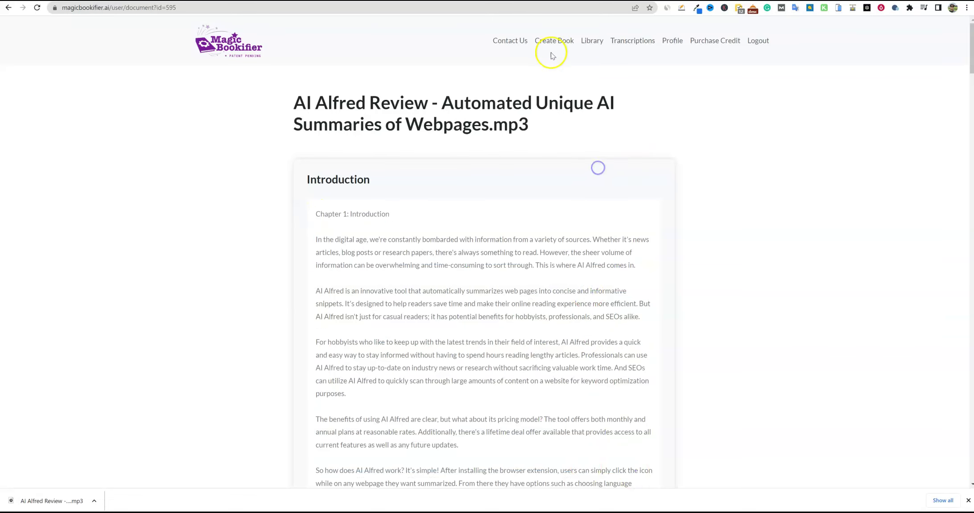
left_click(592, 41)
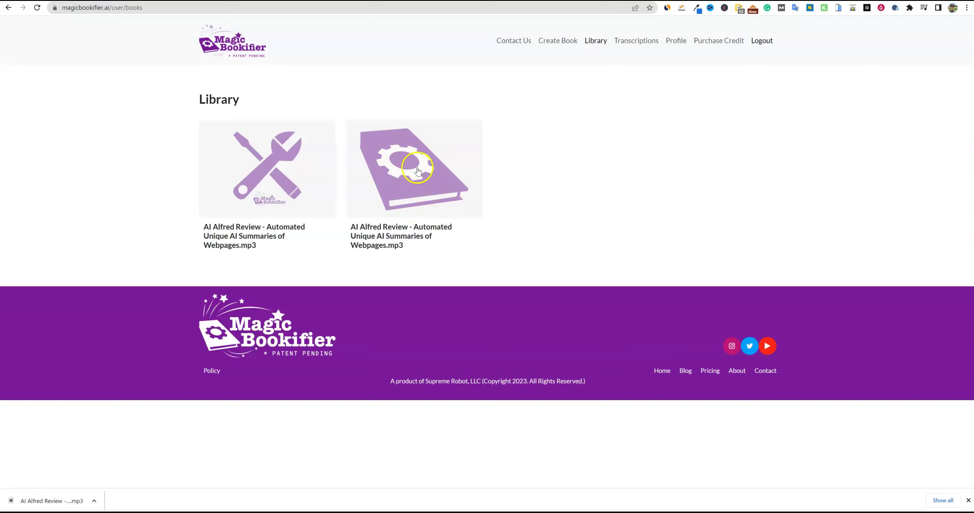
left_click(635, 40)
left_click(595, 41)
left_click(406, 176)
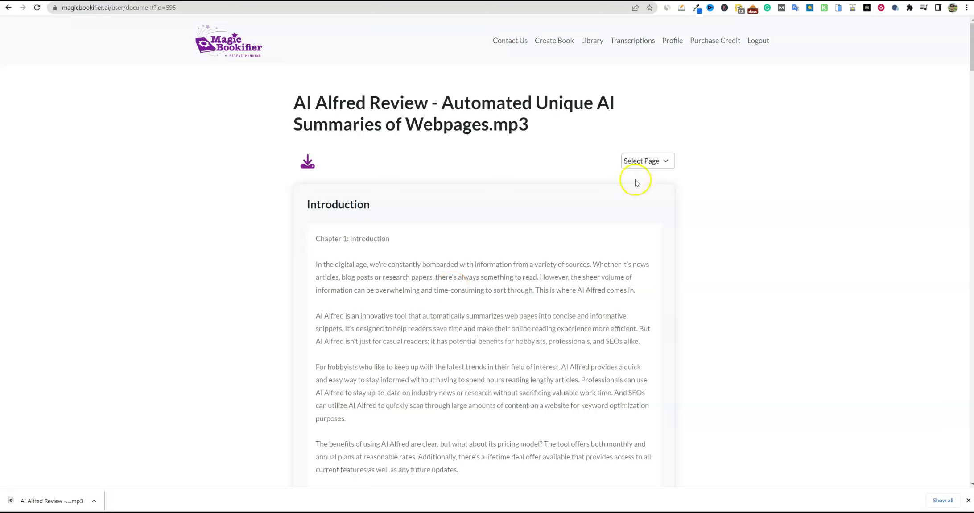
- Look over the book's page choices and jump to page 7, the Conclusion
left_click(659, 161)
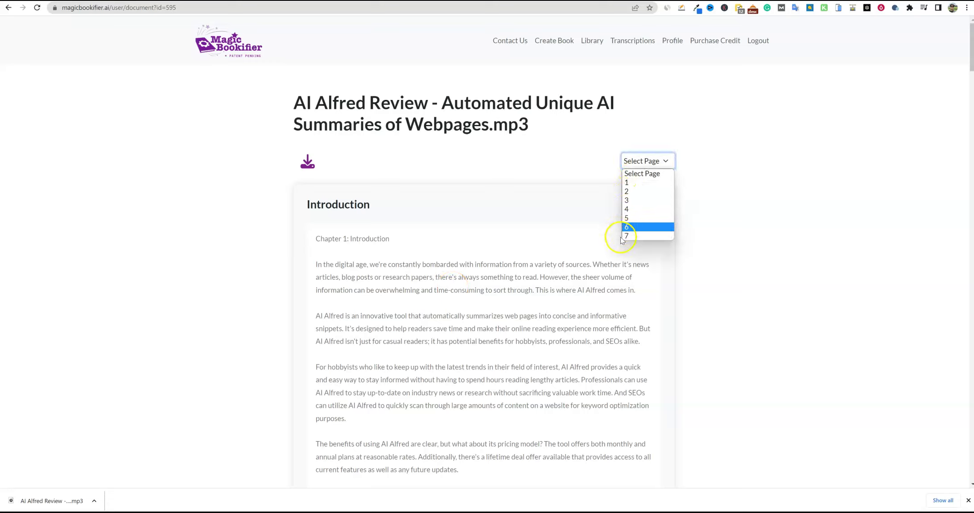
left_click(743, 170)
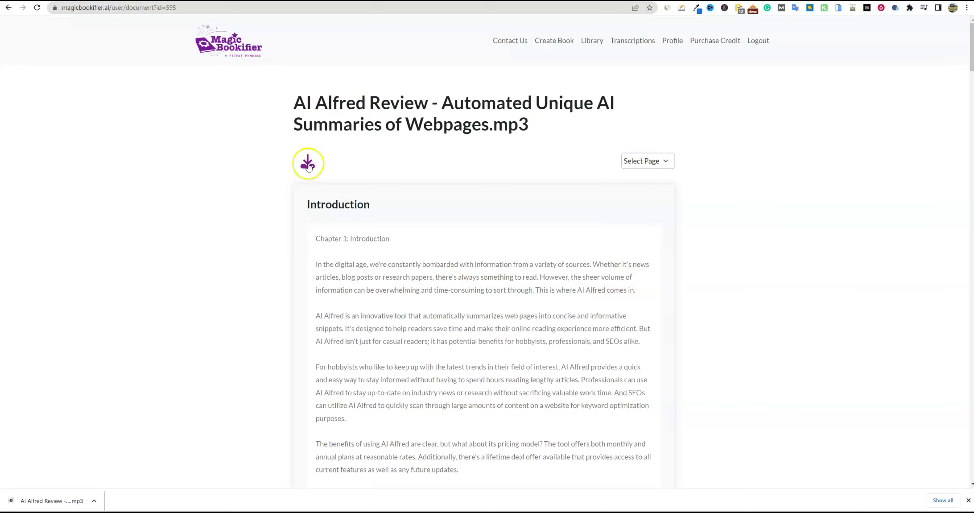
left_click(661, 168)
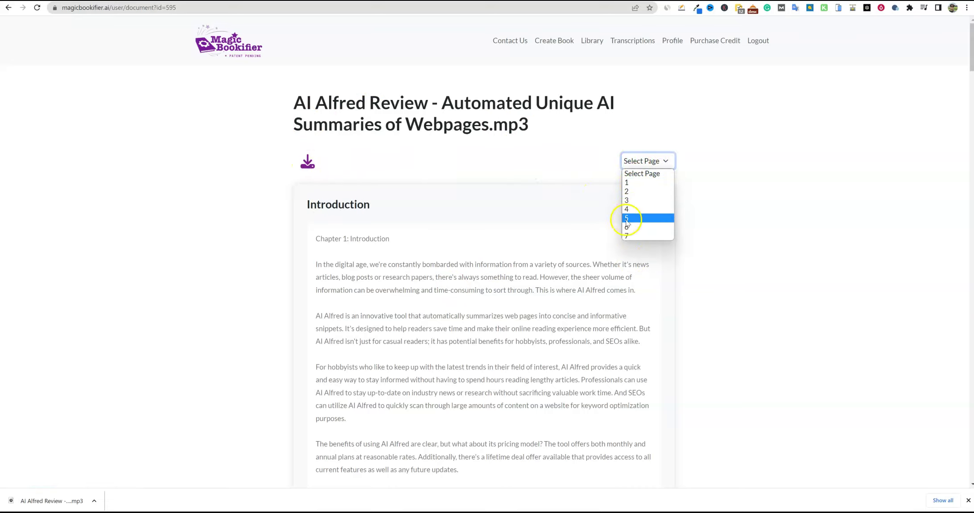
left_click(641, 237)
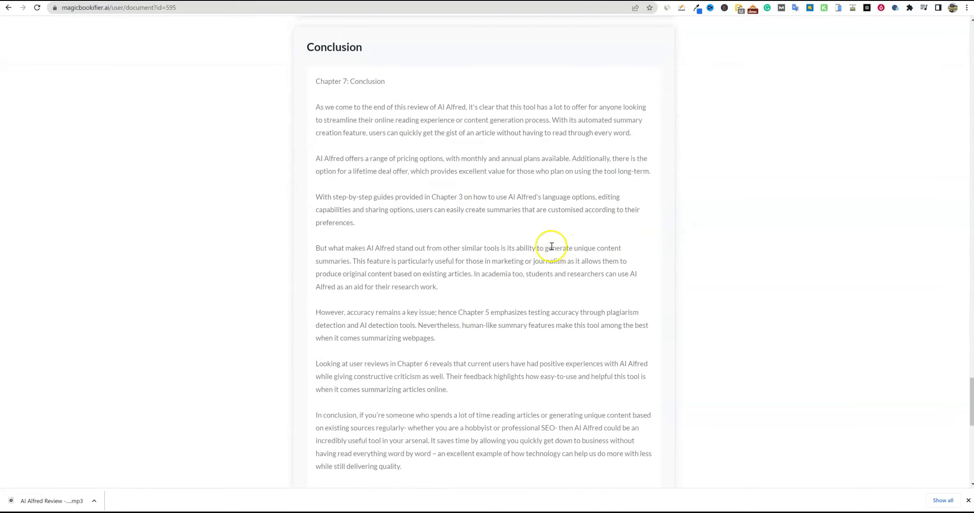
- Read the Conclusion chapter, highlighting the passages that refer to Chapters 3, 5 and 6 and the one on unique summaries
scroll(544, 245, "down", 3)
scroll(543, 244, "up", 2)
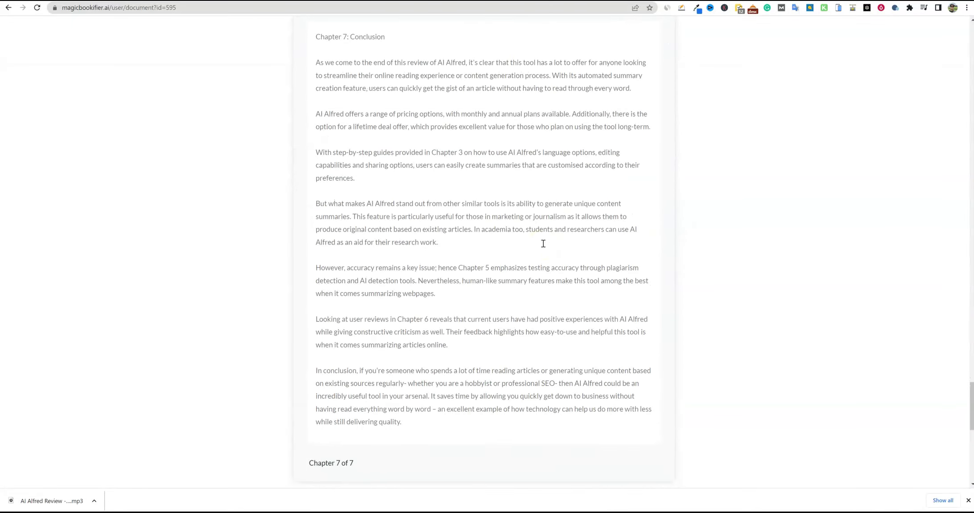
scroll(543, 245, "down", 6)
scroll(541, 246, "up", 7)
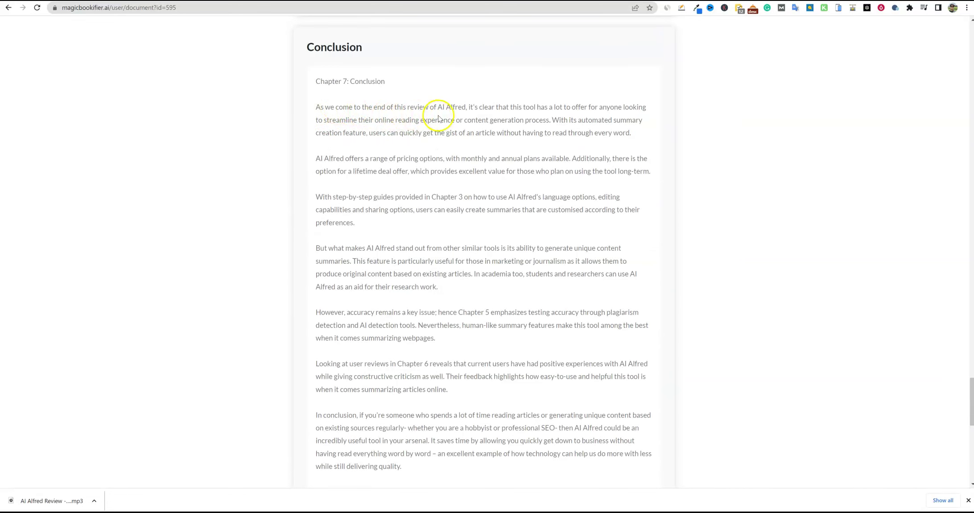
scroll(464, 119, "down", 1)
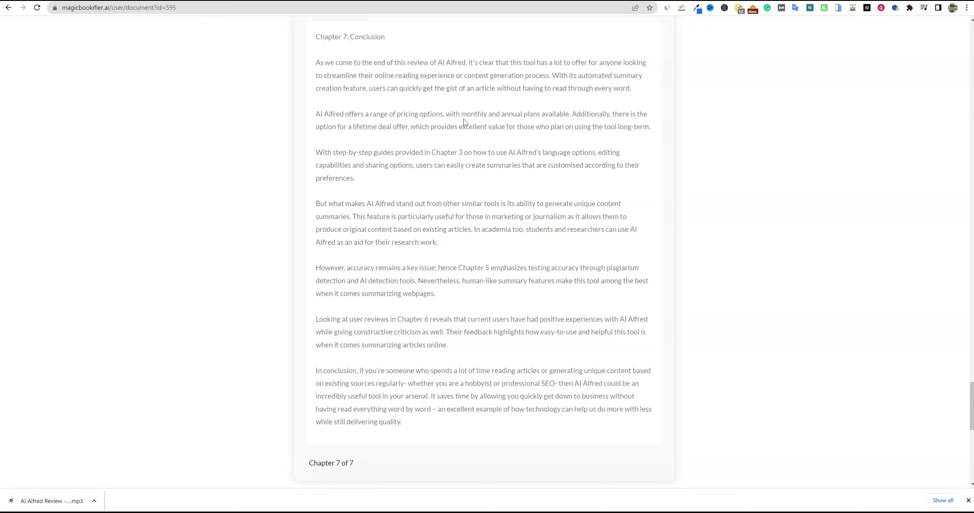
left_click_drag(323, 153, 558, 155)
mouse_move(621, 155)
left_mouse_down()
mouse_move(388, 165)
mouse_move(626, 164)
left_mouse_up()
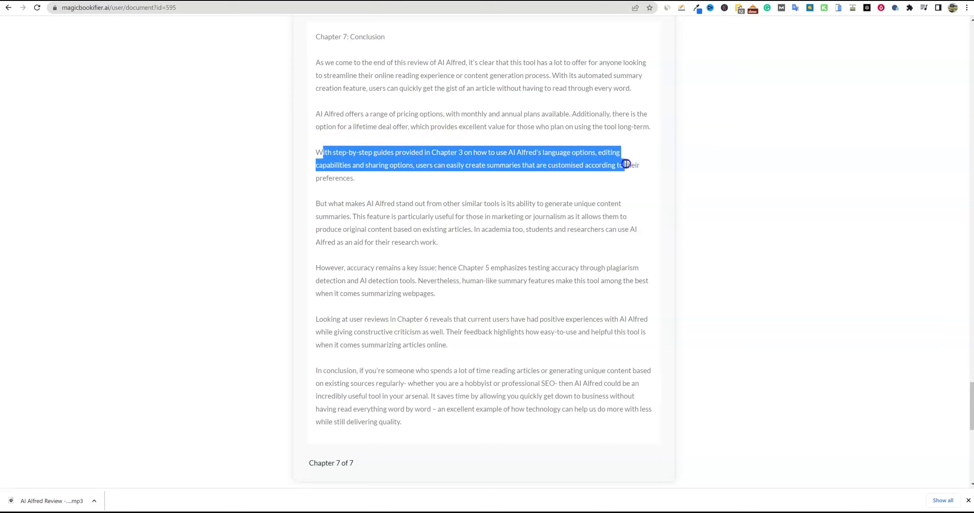
left_click_drag(348, 202, 502, 241)
left_click_drag(439, 268, 628, 296)
left_click_drag(386, 320, 579, 322)
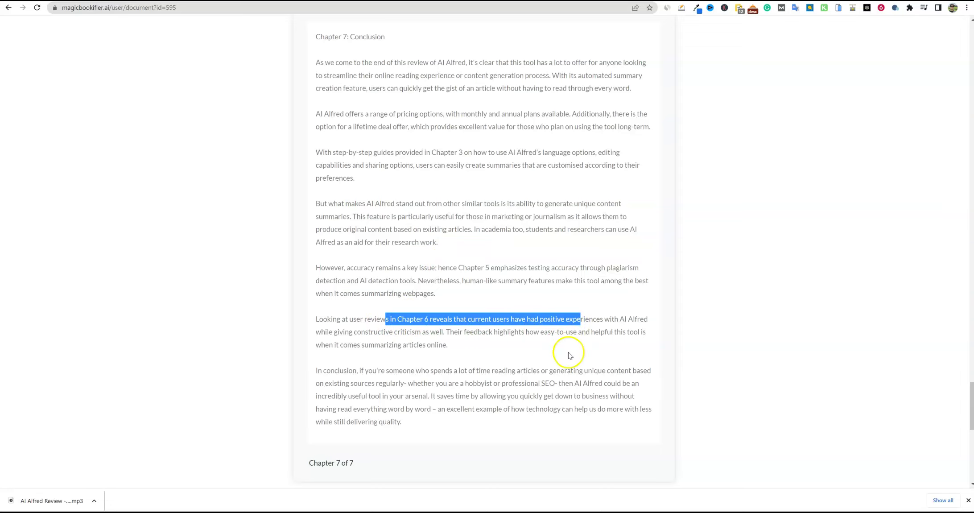
- Examine the form for adding a chapter below the Conclusion, highlighting its heading, and return to the Conclusion text
scroll(569, 356, "down", 8)
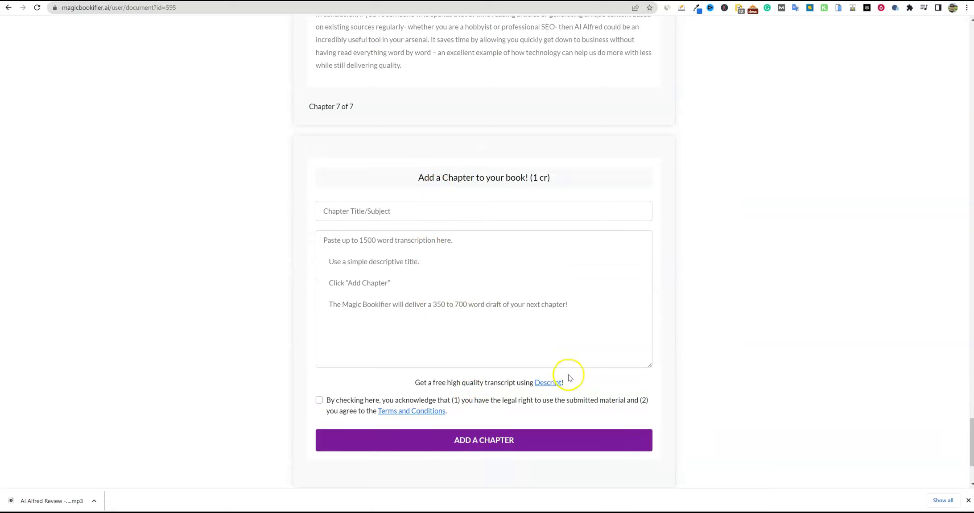
left_click_drag(413, 178, 592, 184)
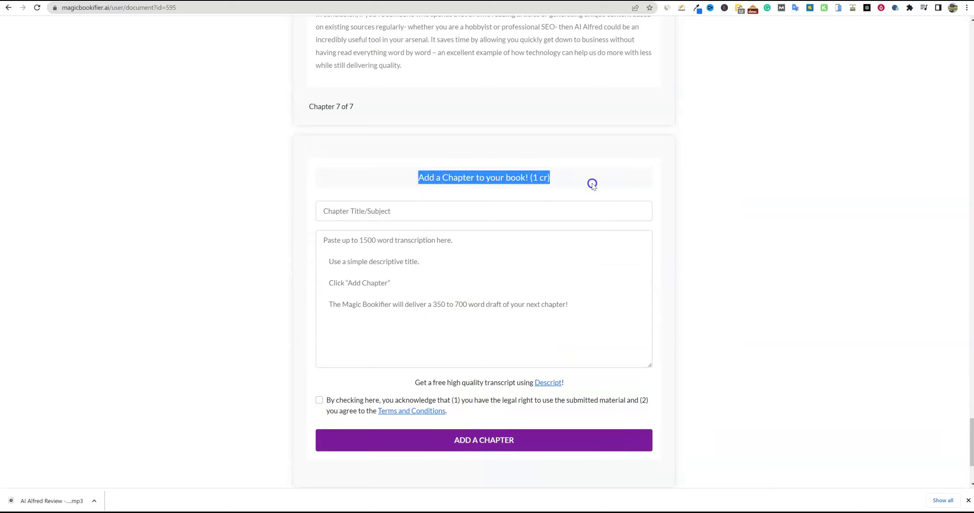
left_click(389, 303)
left_click(342, 277)
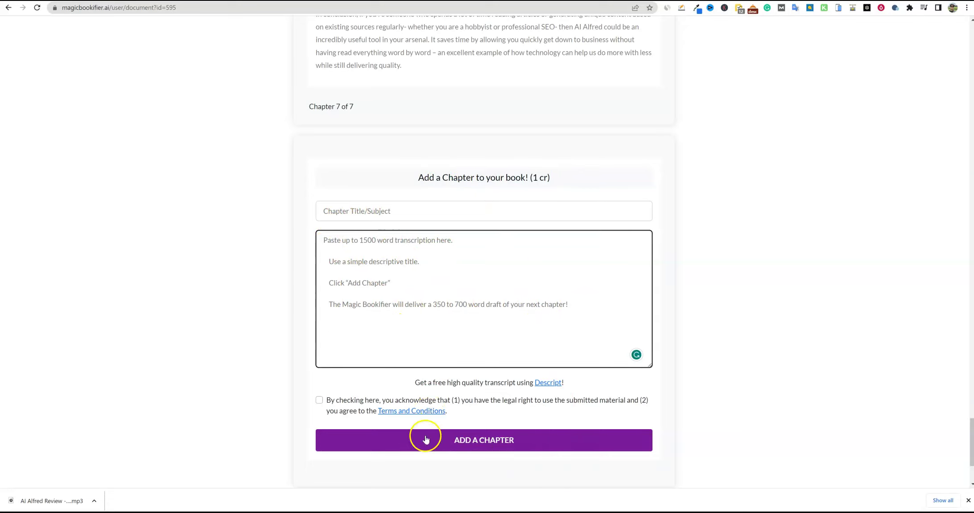
scroll(428, 348, "up", 3)
scroll(414, 339, "up", 2)
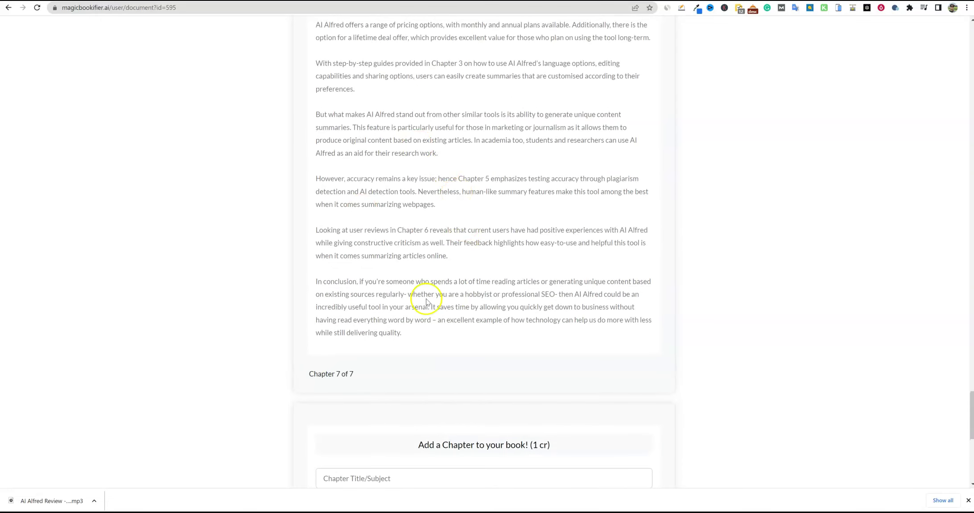
scroll(335, 406, "up", 1)
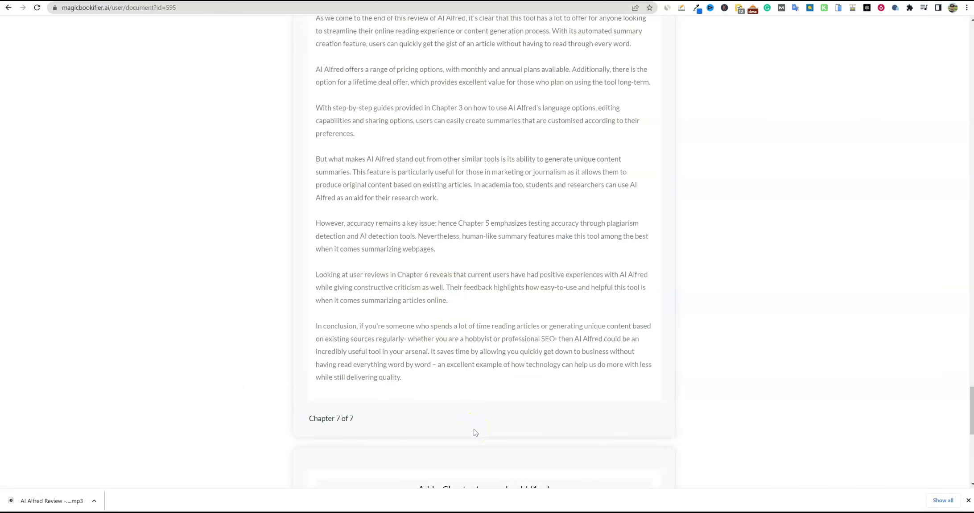
- Select the book's text back to the Chapter 1 heading and count its words with Word Counter Plus, then clear the selection
scroll(475, 432, "up", 8)
scroll(403, 460, "down", 8)
scroll(403, 460, "down", 9)
scroll(400, 457, "up", 6)
key("ctrl+a")
left_click(408, 209)
right_click(408, 209)
left_click(373, 206)
key("ctrl+a")
left_click(378, 206)
right_click(378, 206)
left_click_drag(402, 245, 315, 242)
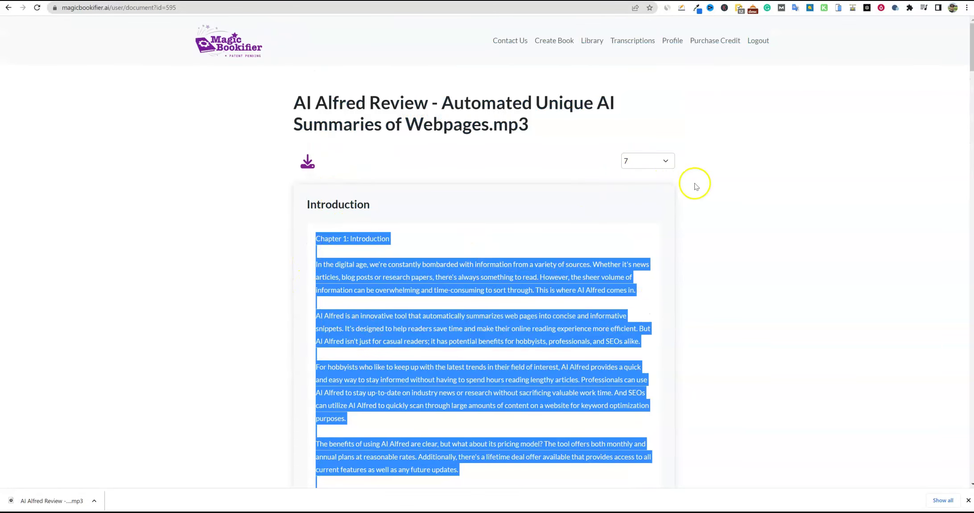
right_click(565, 326)
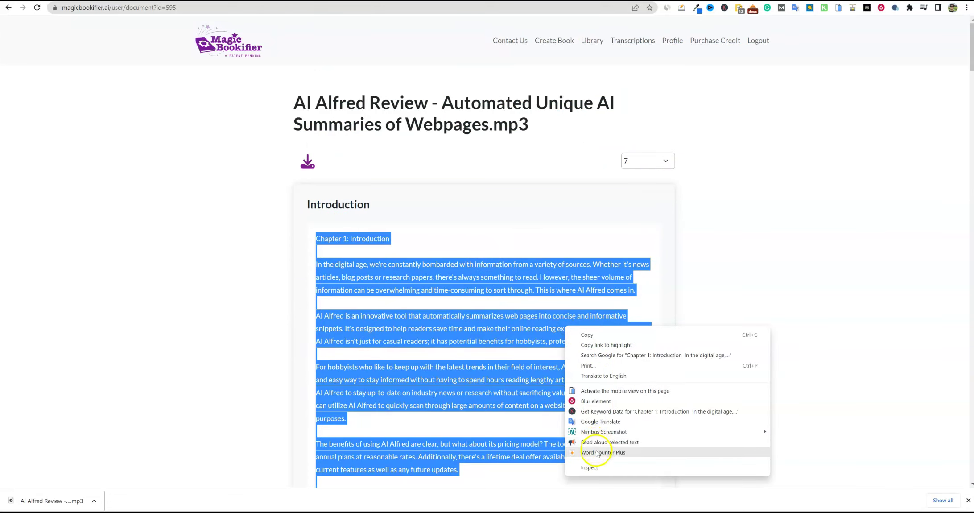
left_click(596, 448)
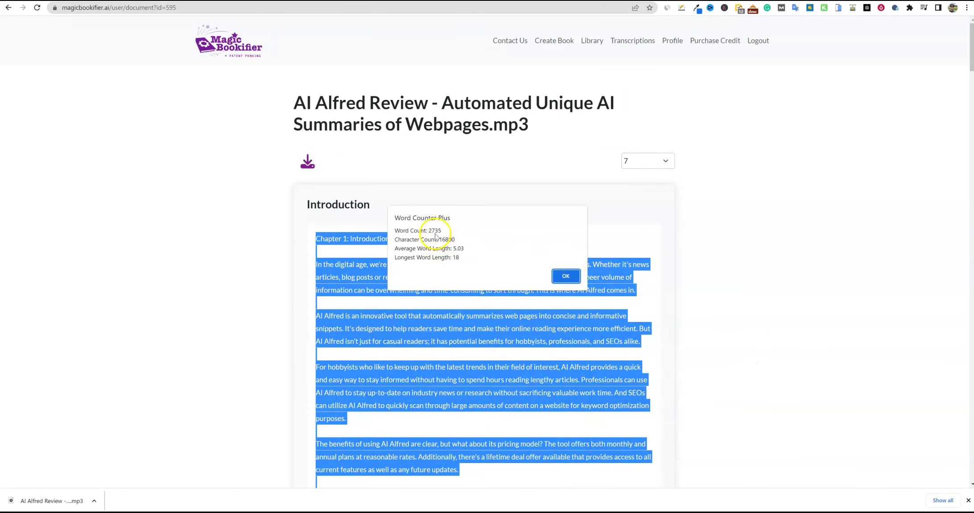
left_click(565, 275)
left_click(667, 389)
- Skim the chapters down to the form for adding a chapter, return to the Introduction, and clear any text selection
scroll(659, 397, "down", 5)
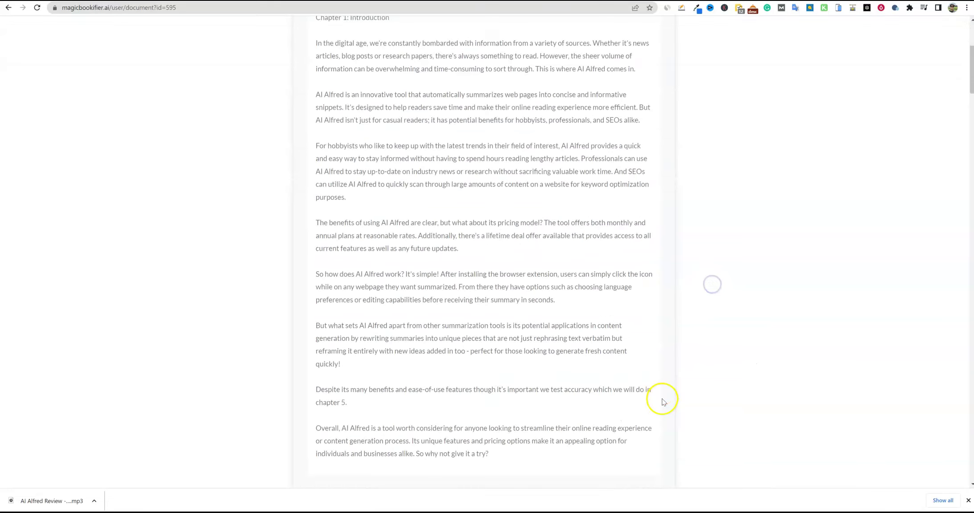
scroll(528, 391, "down", 20)
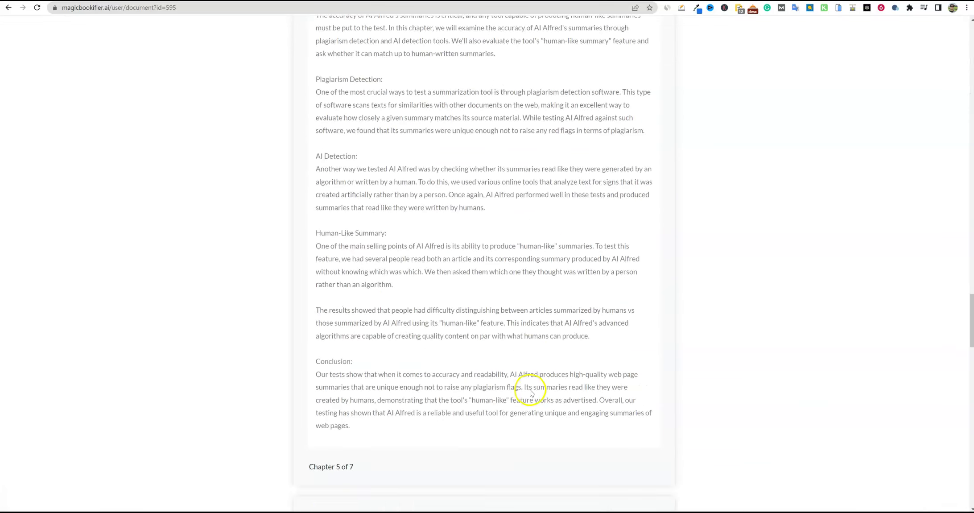
scroll(535, 402, "down", 3)
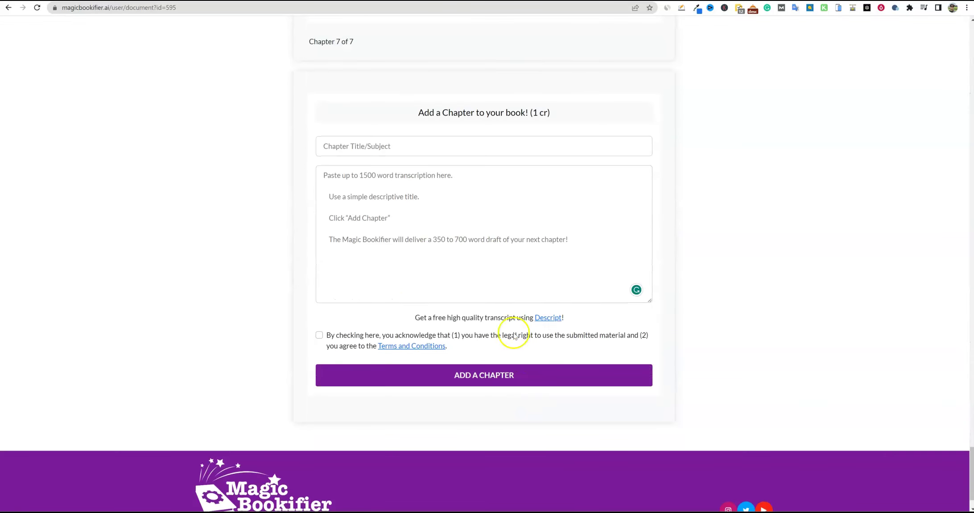
scroll(548, 426, "up", 7)
left_click_drag(968, 435, 966, 319)
scroll(560, 356, "up", 20)
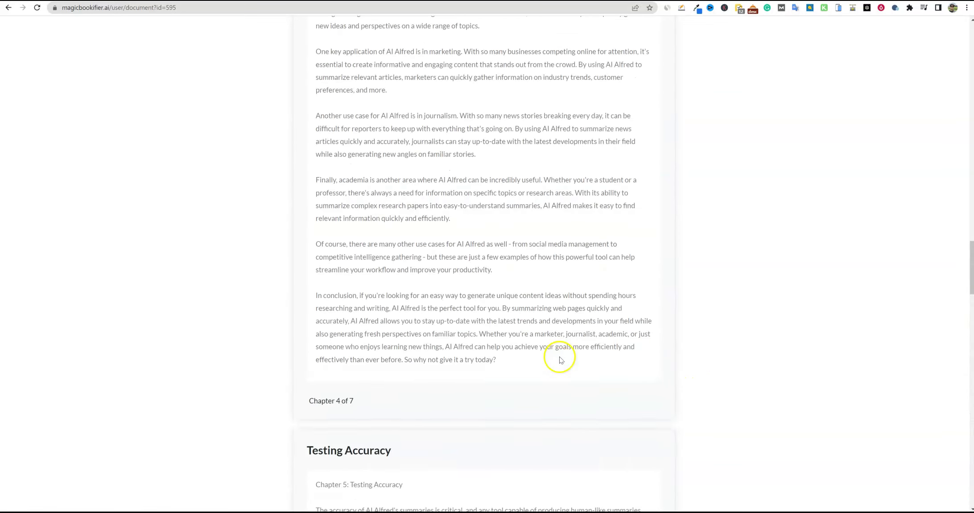
key("ctrl+a")
left_click_drag(344, 63, 316, 261)
left_click(741, 224)
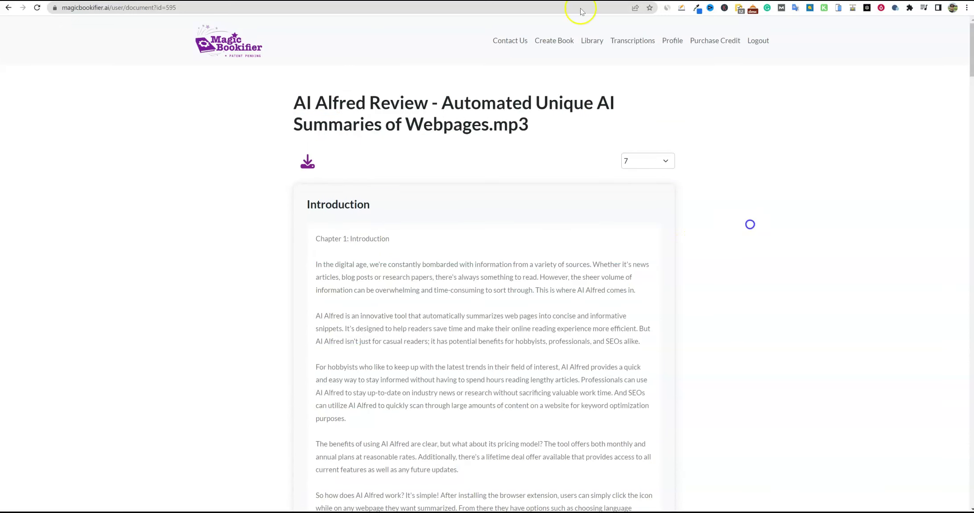
- Download the book as a text file and open the downloaded file
left_click(308, 164)
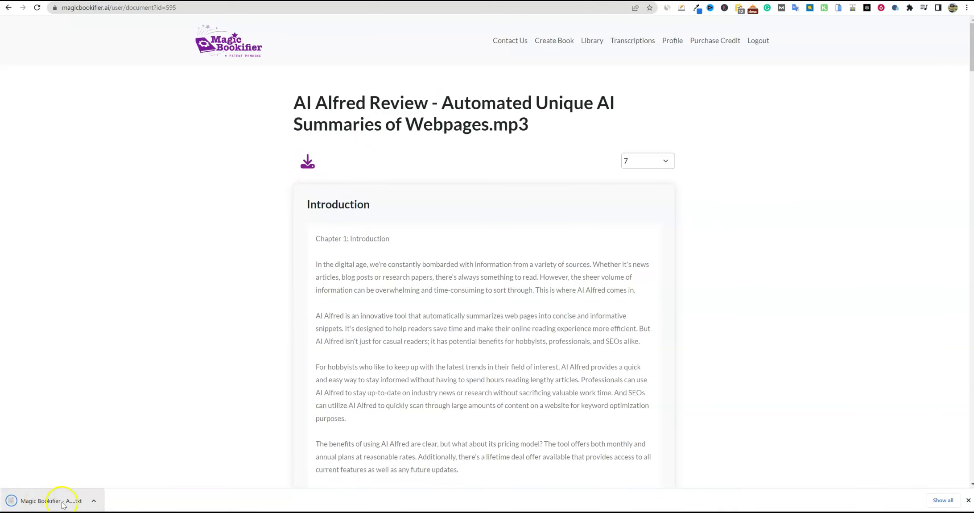
left_click(67, 501)
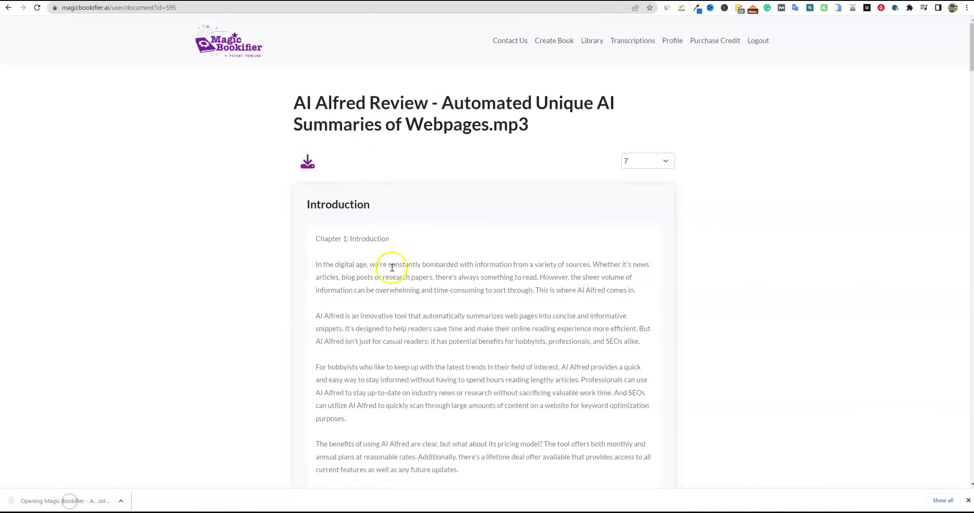
- Skim the downloaded text file and select its text from the Introduction's first paragraph onward
scroll(401, 250, "down", 20)
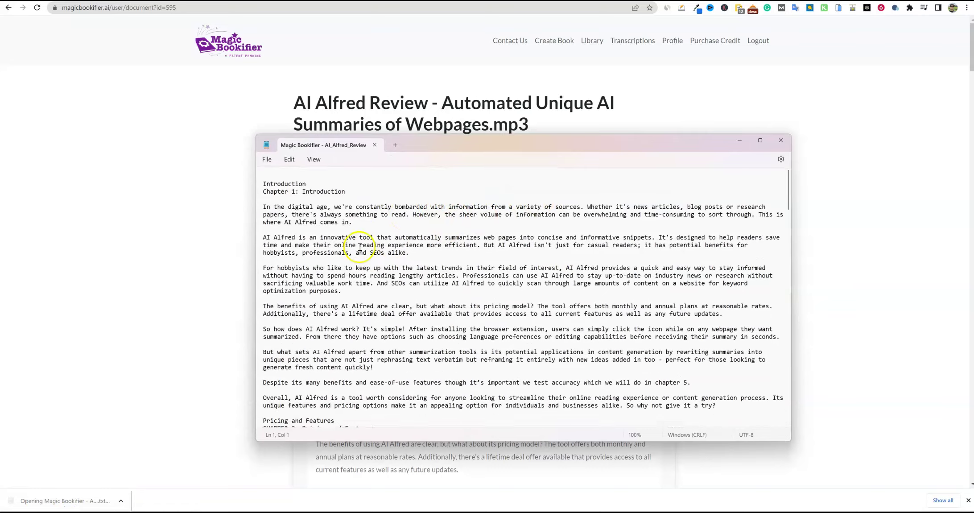
scroll(381, 268, "down", 20)
scroll(390, 270, "up", 20)
scroll(391, 270, "down", 6)
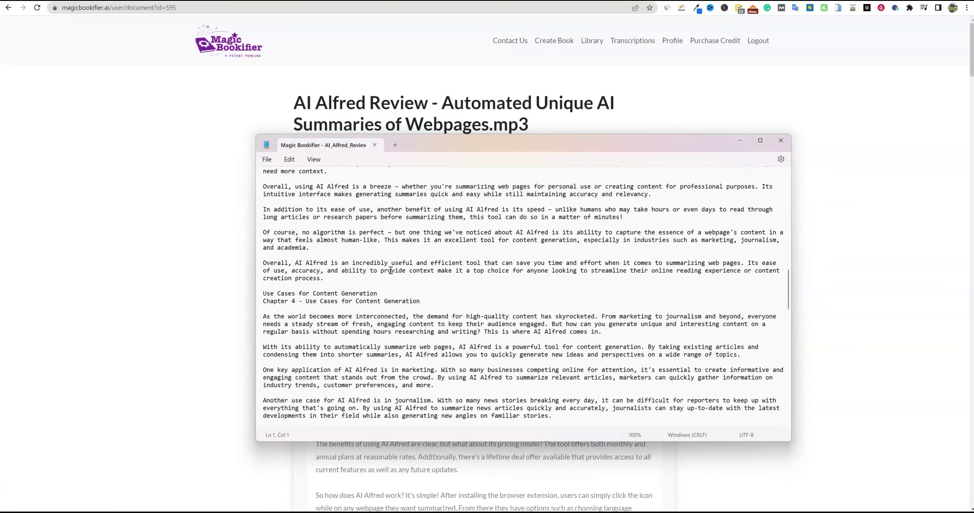
left_click_drag(273, 284, 258, 232)
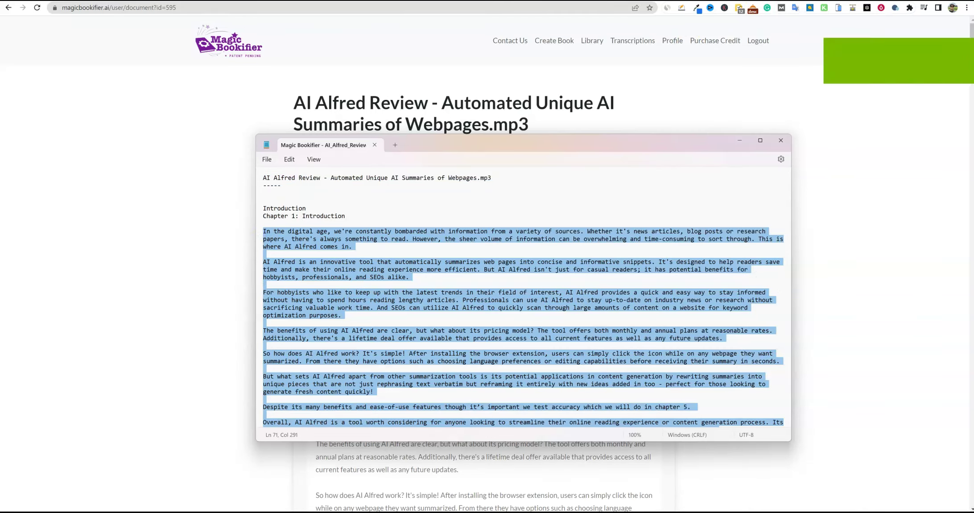
- Open originality.ai/dashboard in a new browser tab
left_click(615, 1)
left_click(597, 11)
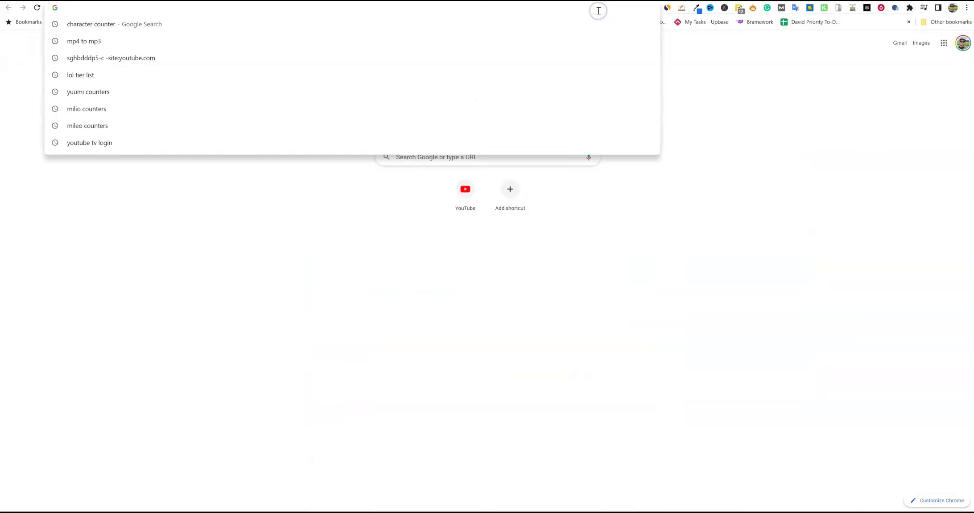
type("originality.ai/dashboard")
key("Return")
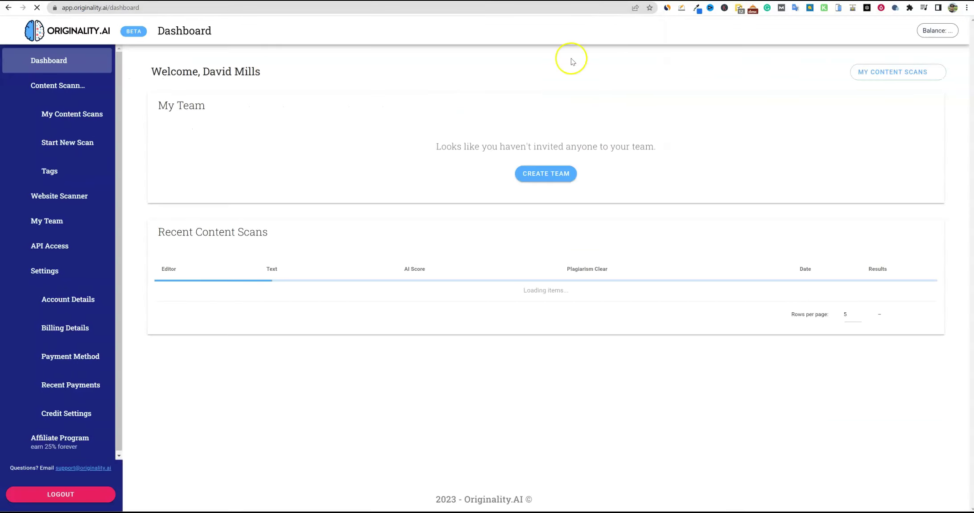
left_click(504, 333)
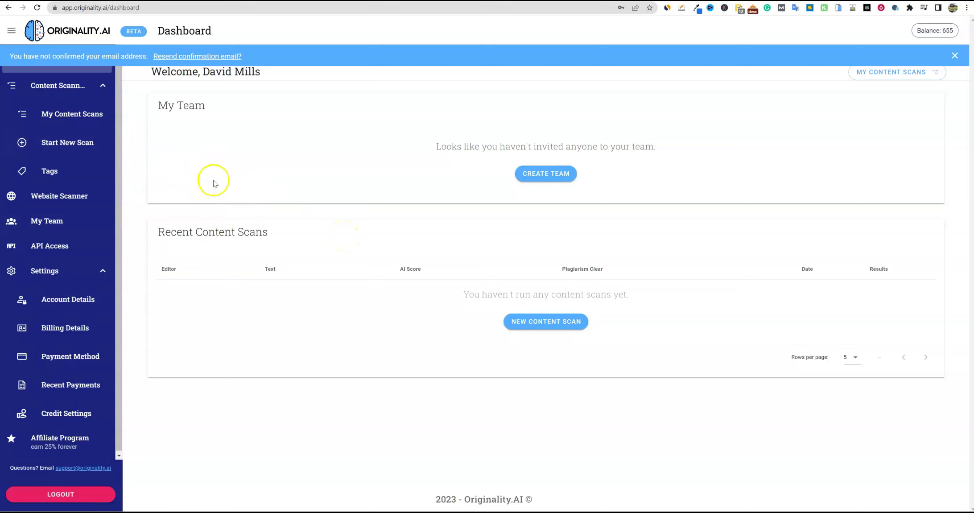
- Start a new content scan with the copied ebook text and turn off the plagiarism check, leaving only AI detection
left_click(533, 321)
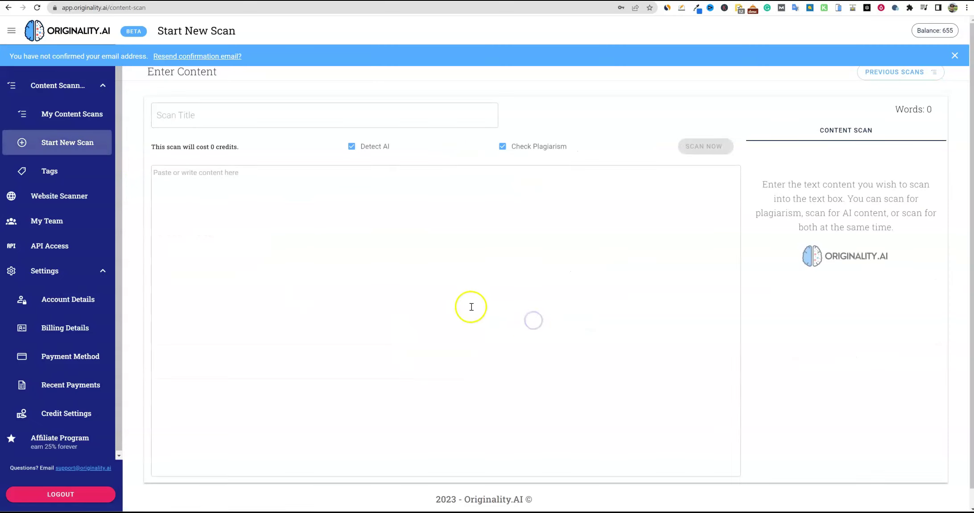
left_click(233, 198)
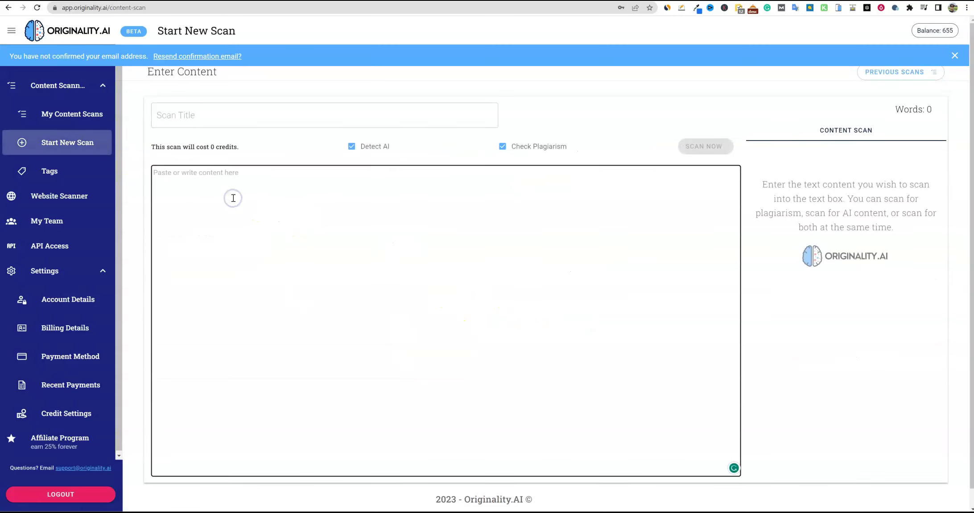
key("ctrl+v")
left_click(506, 147)
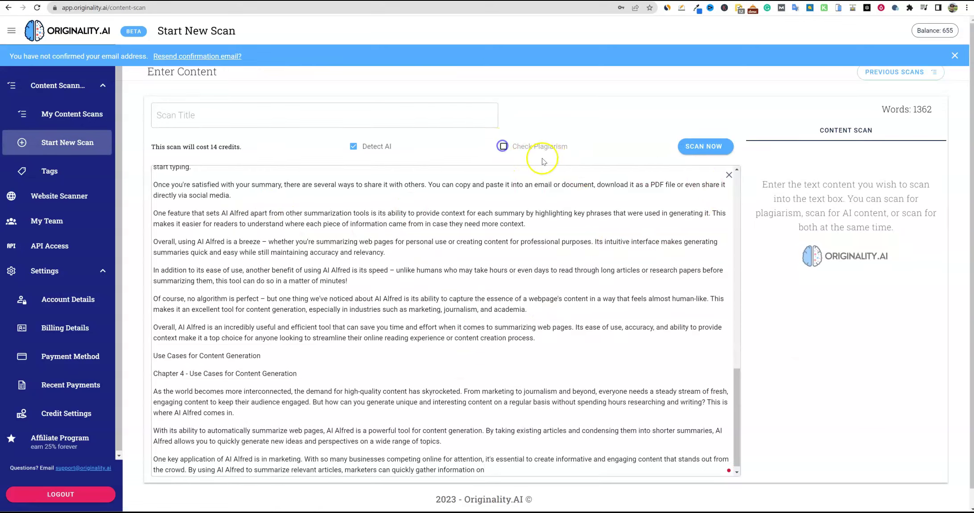
left_click(598, 135)
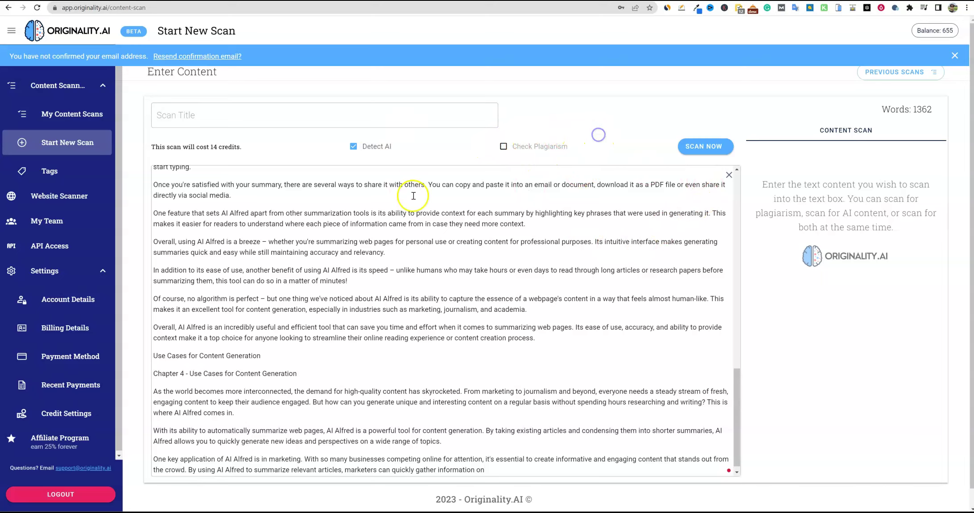
- Skim the pasted ebook text from its beginning and run the AI detection scan
scroll(498, 286, "up", 20)
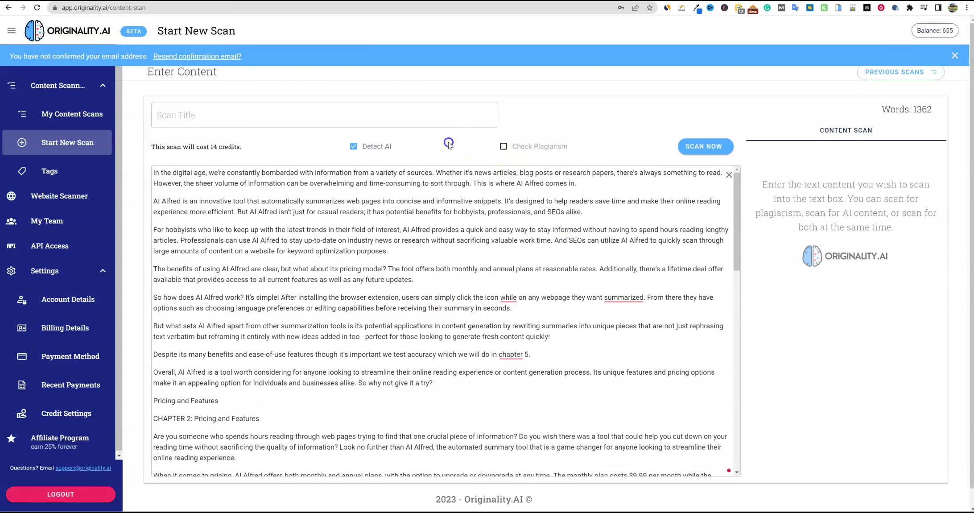
scroll(455, 343, "down", 7)
scroll(464, 355, "up", 7)
left_click(703, 146)
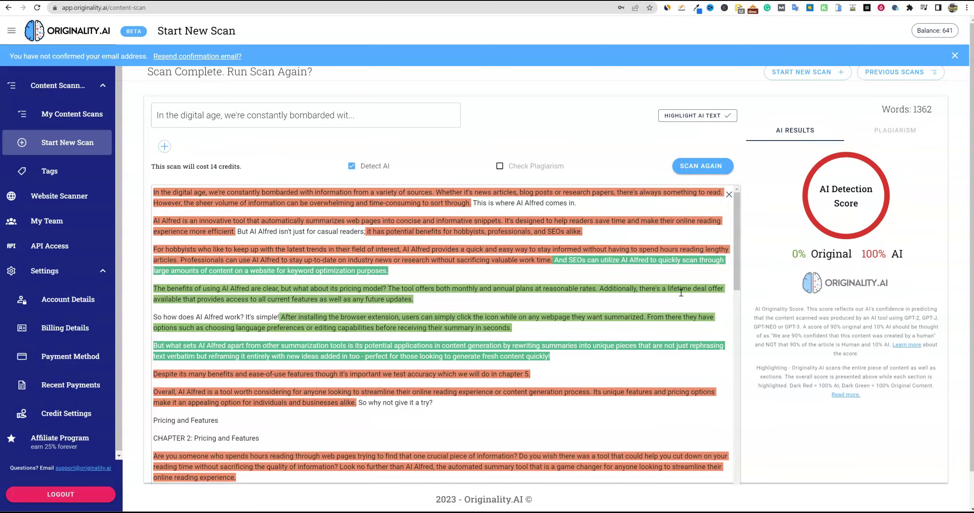
- Examine the highlighted passages through to the end of the scanned text and the AI detection score
scroll(535, 375, "down", 15)
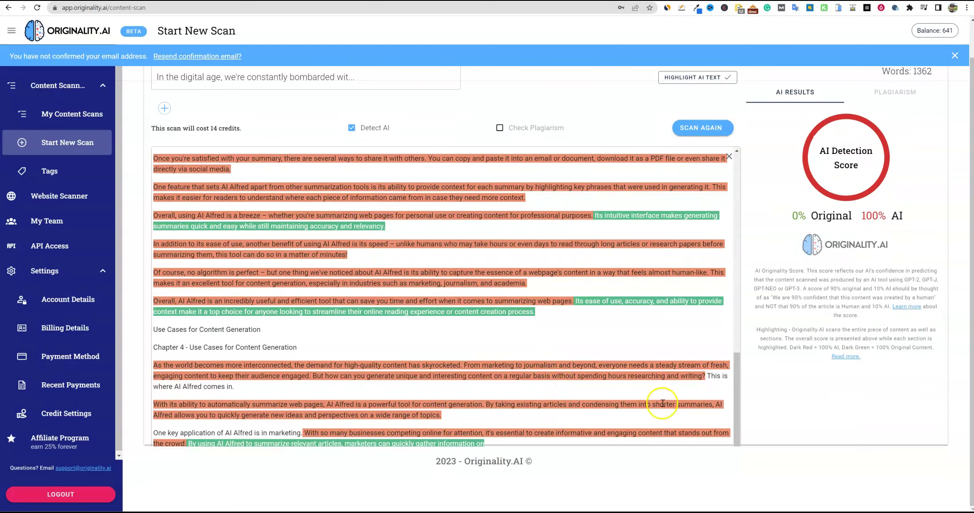
left_click_drag(736, 397, 730, 141)
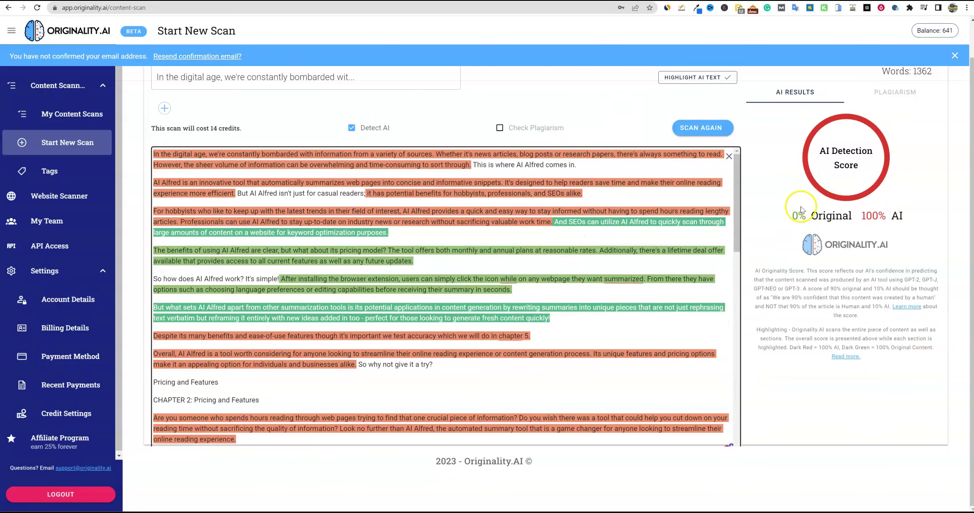
scroll(472, 339, "up", 1)
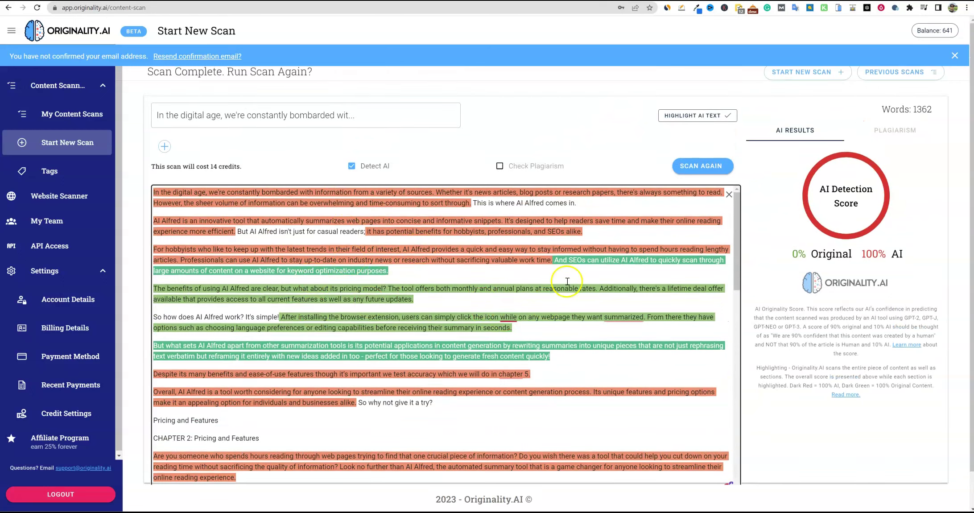
- Open the Content at Scale AI Detector in a new browser tab
key("ctrl+t")
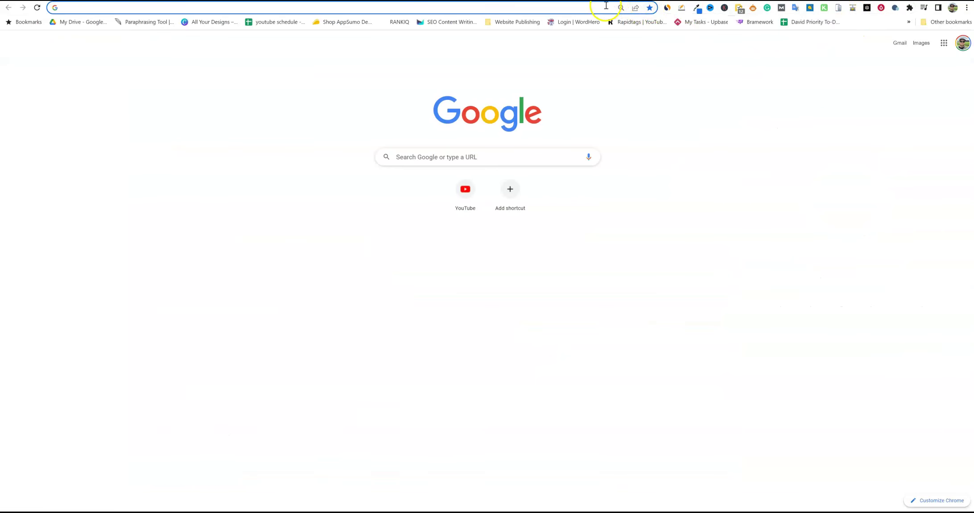
left_click(601, 7)
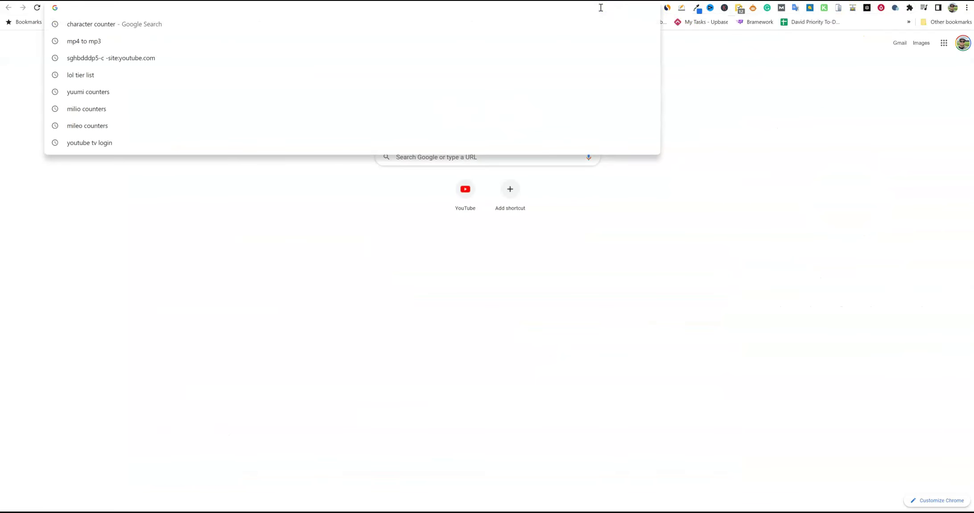
type("content at s")
key("Return")
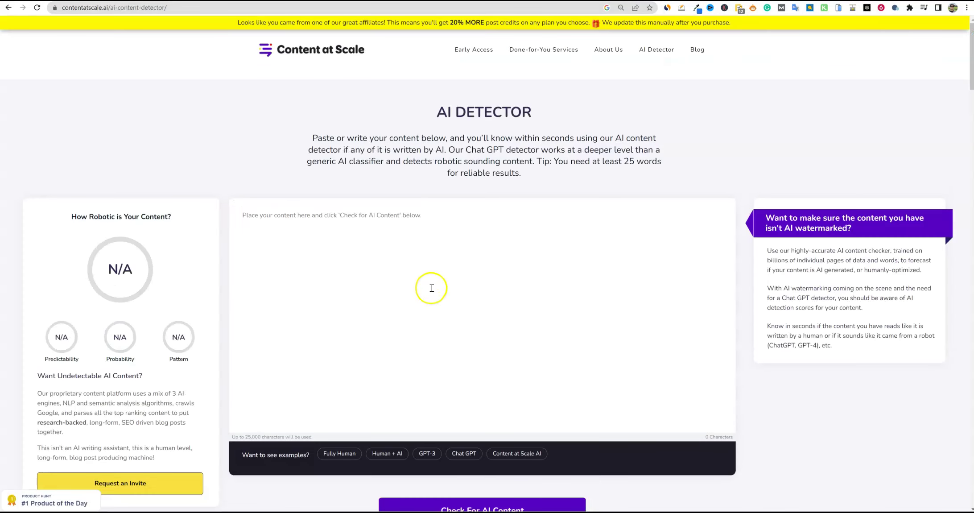
- Paste the copied ebook text into the AI Detector and check it for AI content
left_click(434, 284)
key("ctrl+v")
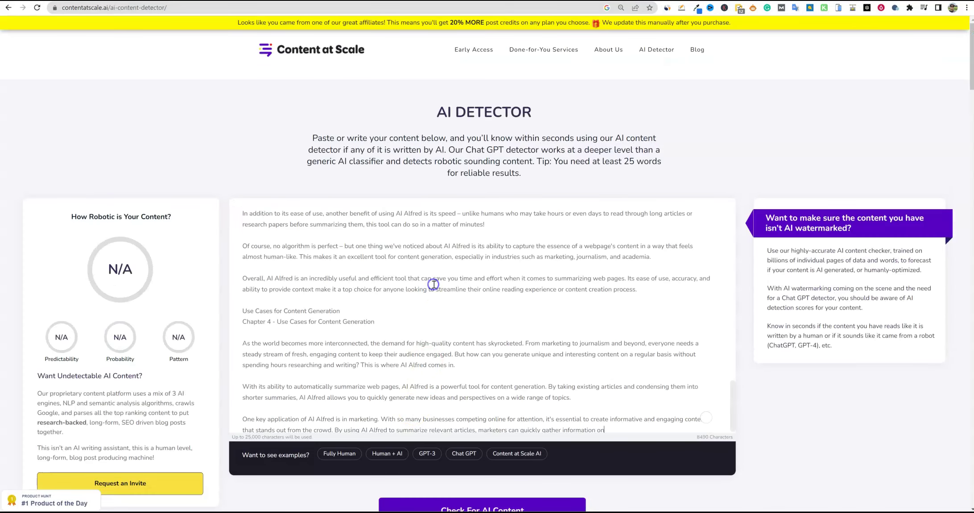
scroll(541, 430, "down", 1)
scroll(523, 465, "down", 1)
left_click(523, 465)
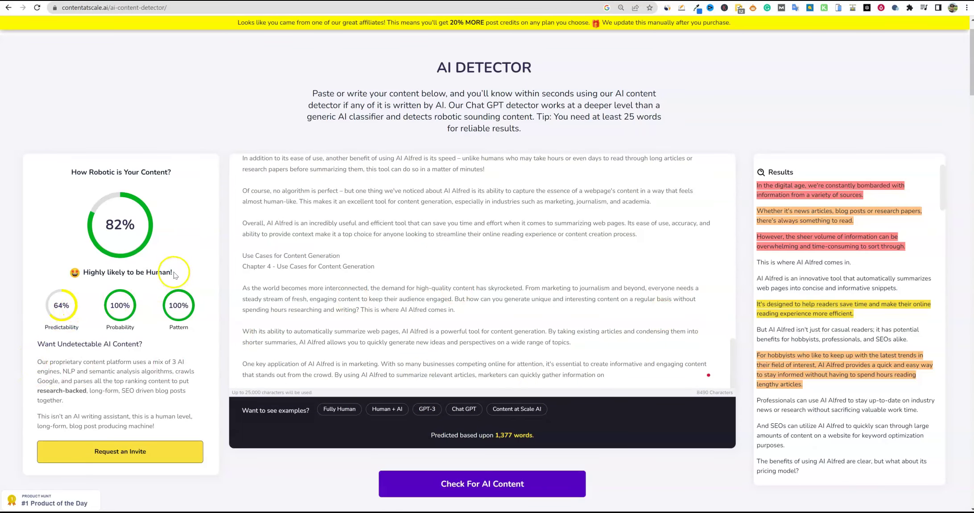
- Compare the Content at Scale human-likelihood verdict with the original and AI scores of the Originality.ai scan
left_click_drag(174, 275, 68, 272)
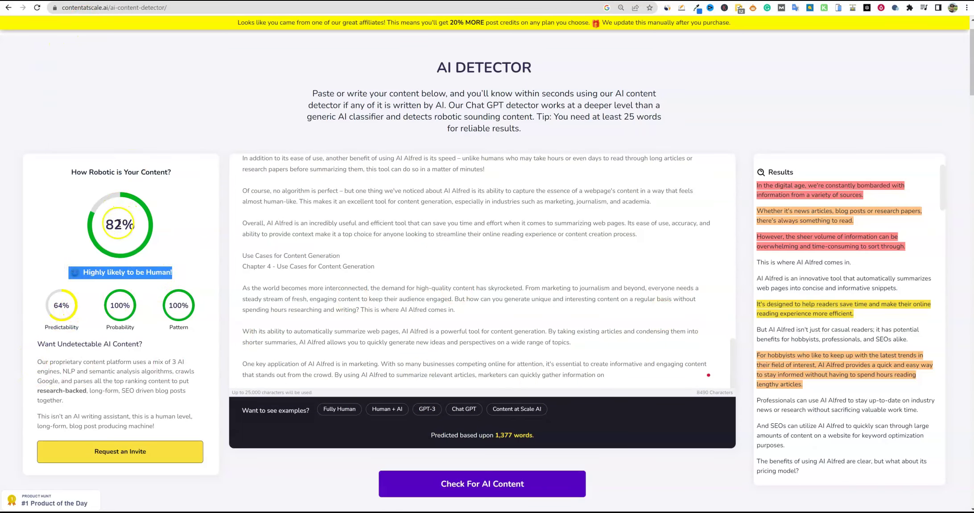
left_click(117, 222)
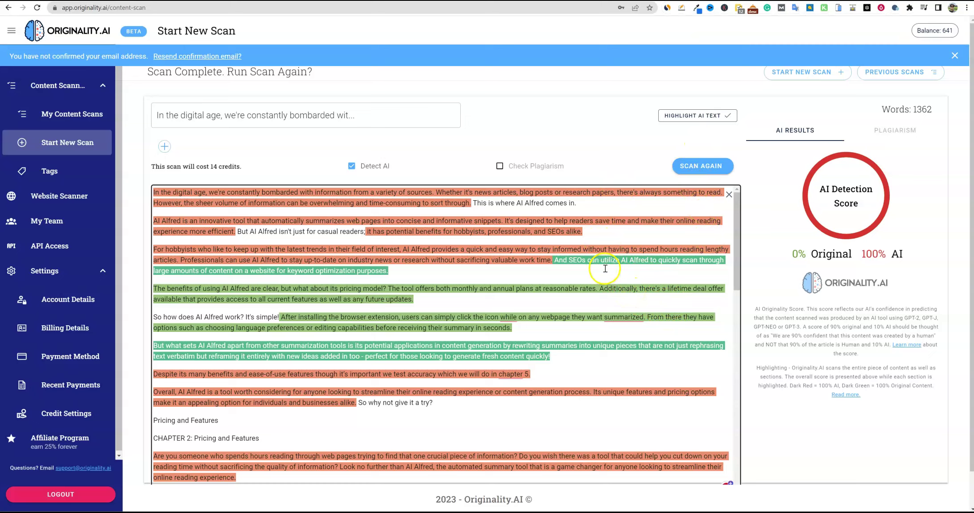
left_click_drag(789, 254, 852, 254)
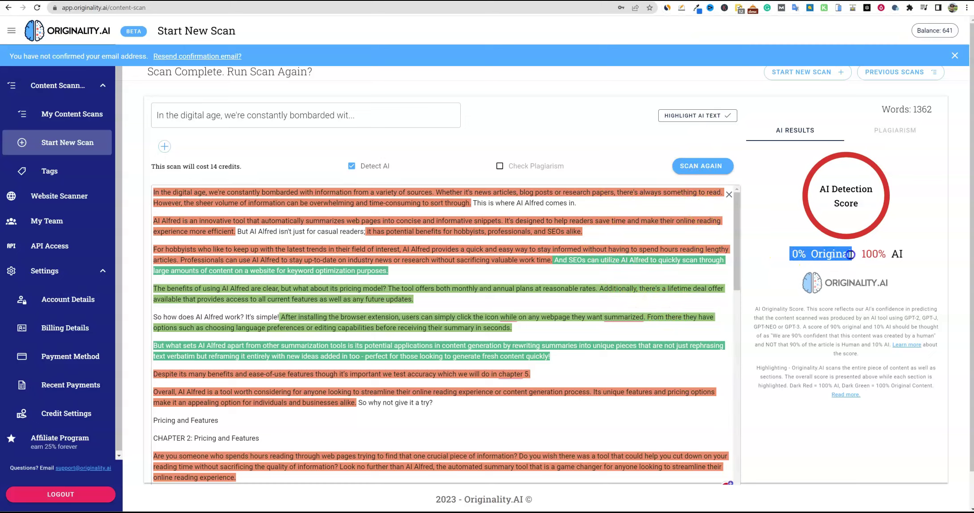
left_click(555, 121)
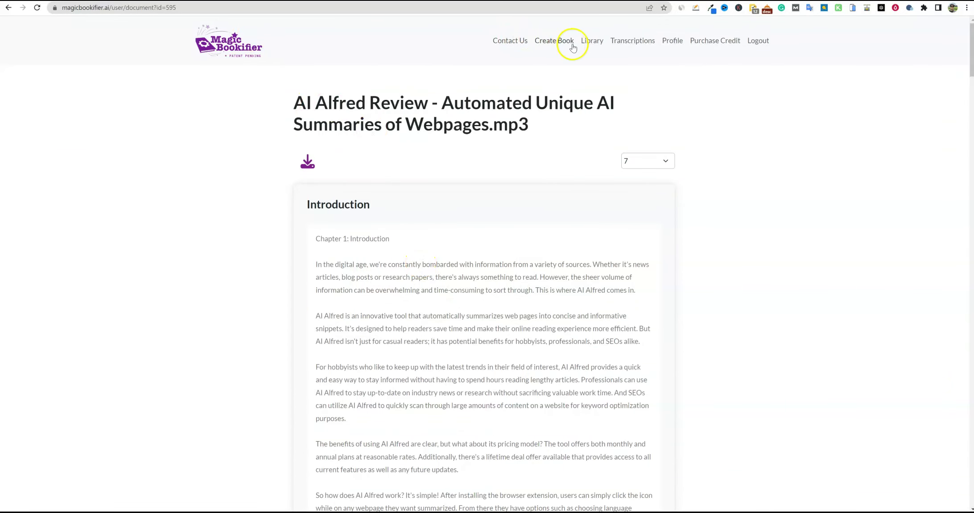
- Open the first AI Alfred Review book in the Magic Bookifier library, skim its chapters, and return to its beginning
left_click(589, 43)
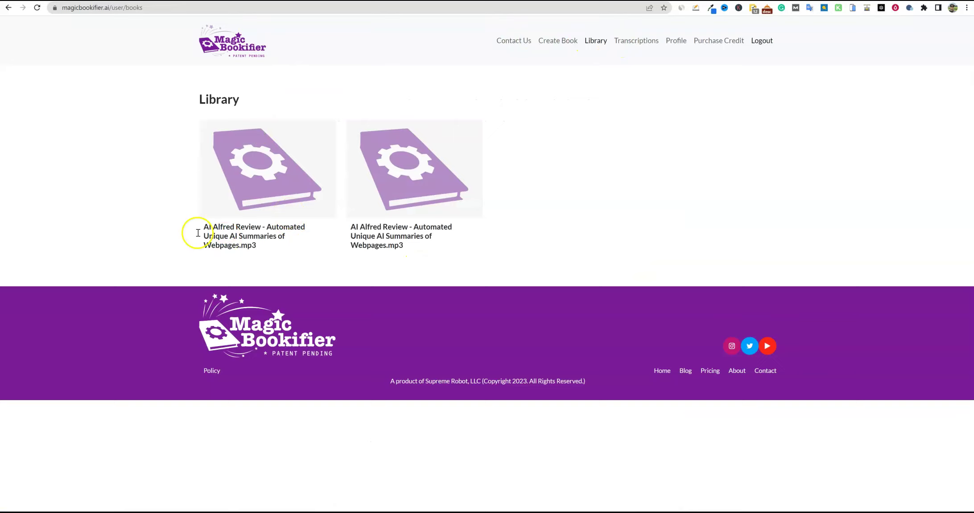
left_click(250, 182)
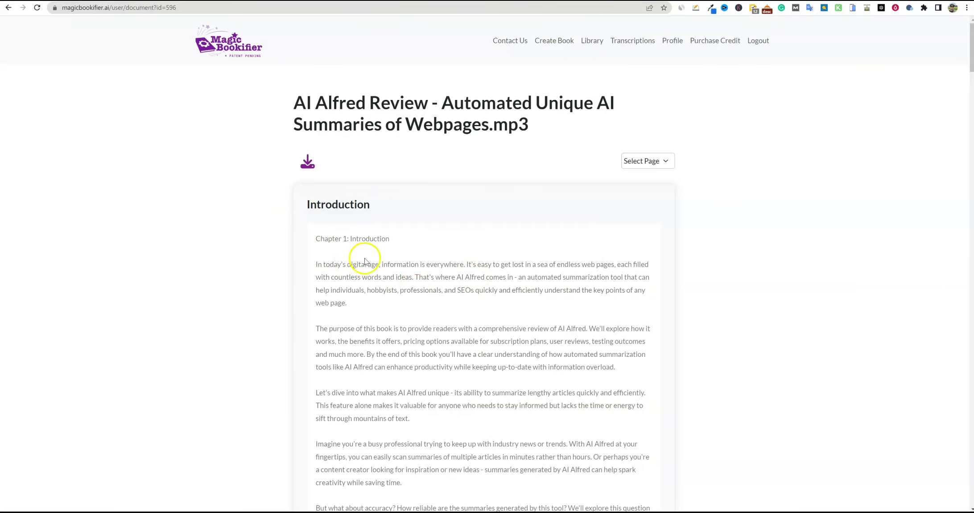
scroll(368, 264, "down", 14)
left_click(663, 162)
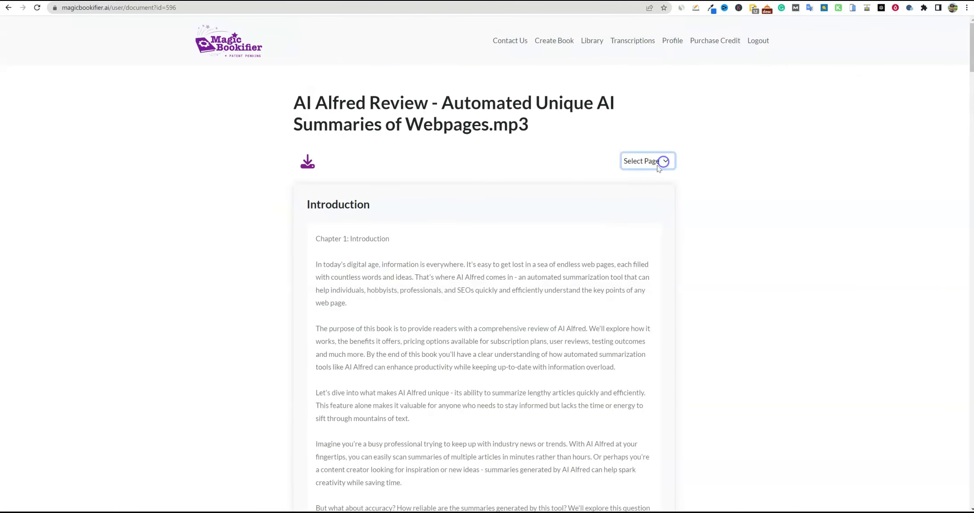
left_click(660, 163)
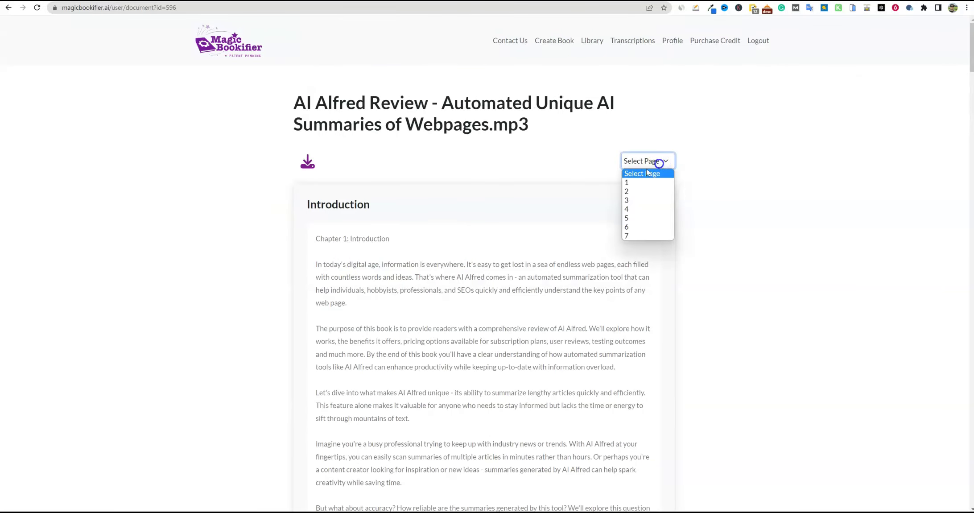
left_click(728, 228)
scroll(518, 314, "down", 15)
scroll(517, 315, "down", 20)
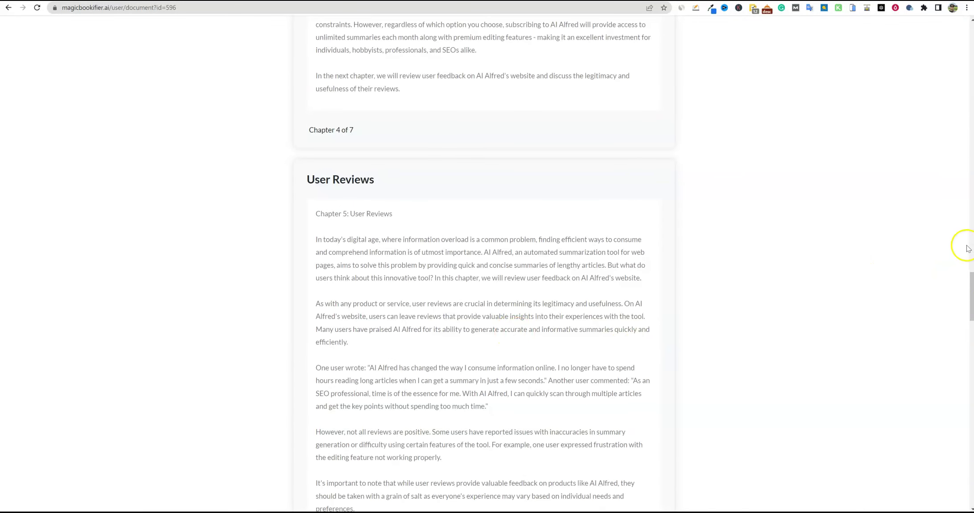
left_click_drag(970, 282, 946, 31)
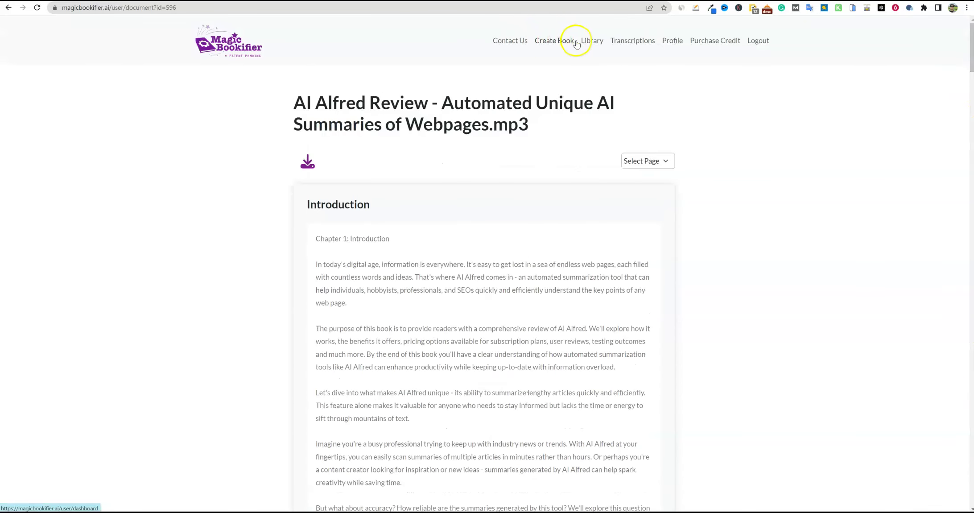
- Begin a new book in Magic Bookifier with the Magic Ebook Auto-Writer and look over its example titles
left_click(558, 41)
left_click(514, 110)
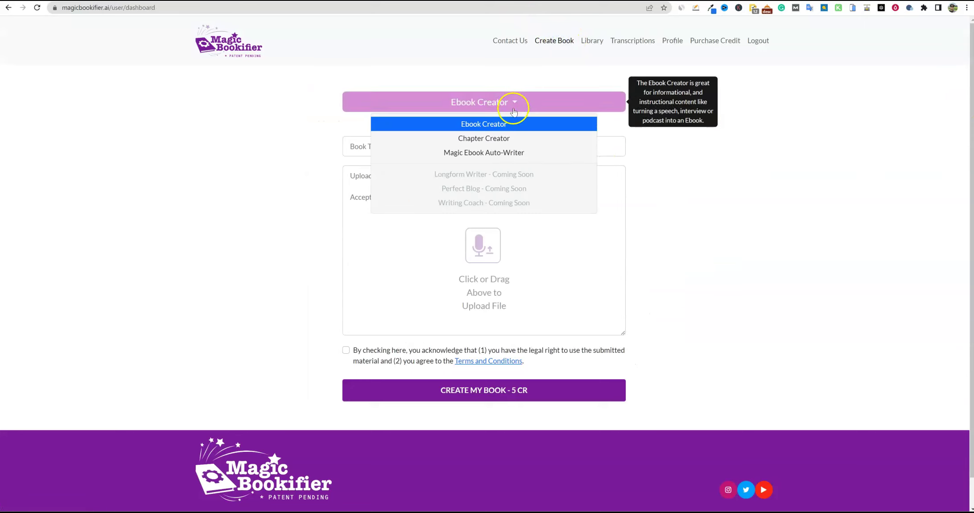
mouse_move(463, 159)
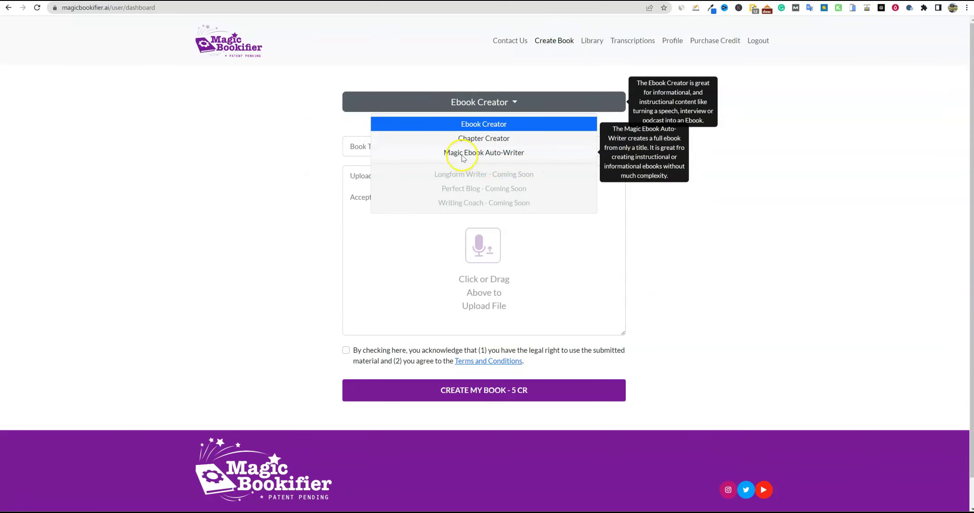
left_click(479, 154)
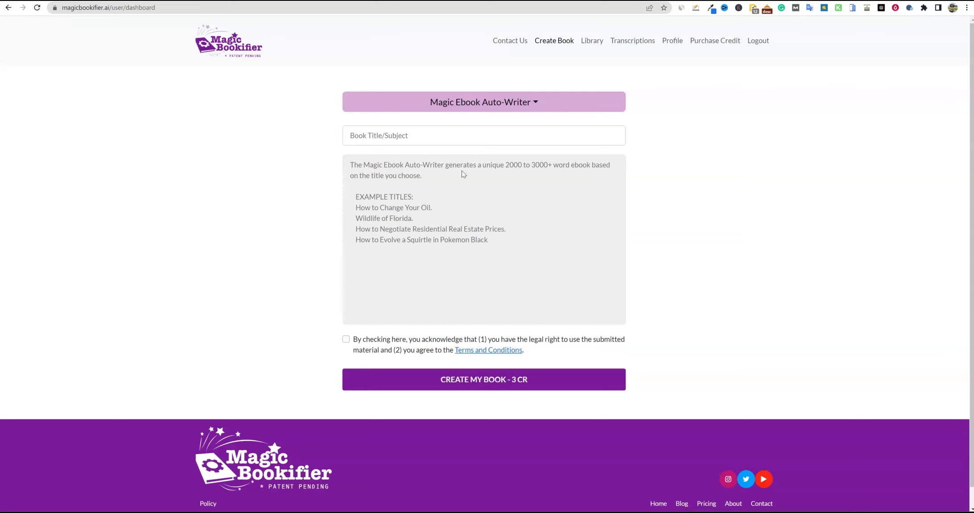
left_click(499, 228)
left_click(504, 231)
- Open ChatGPT at chat.openai.com/chat in a new browser tab
key("ctrl+t")
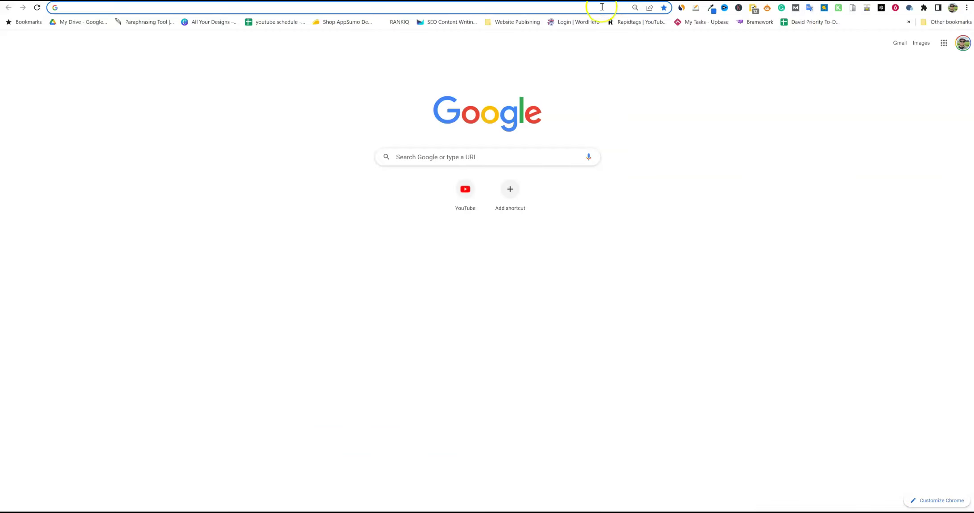
left_click(599, 8)
type("chat.openai.com/chat")
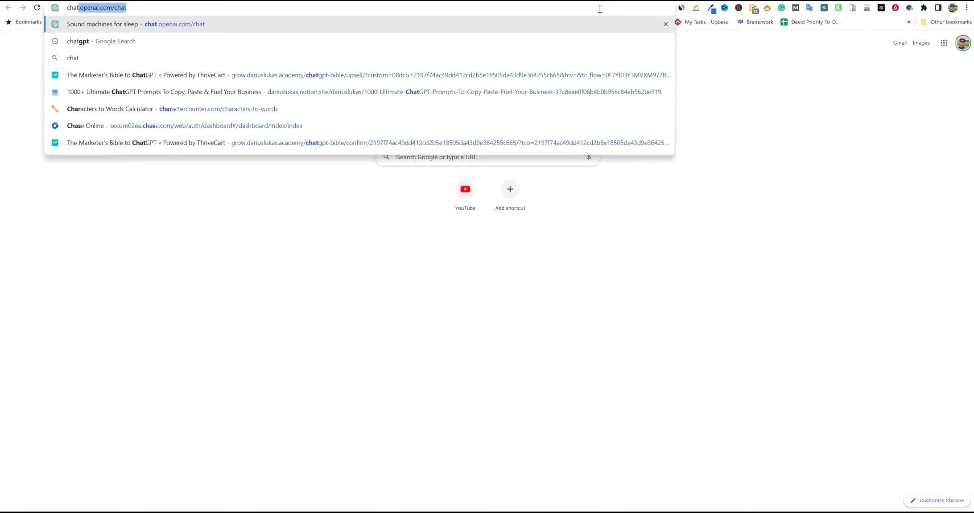
key("Return")
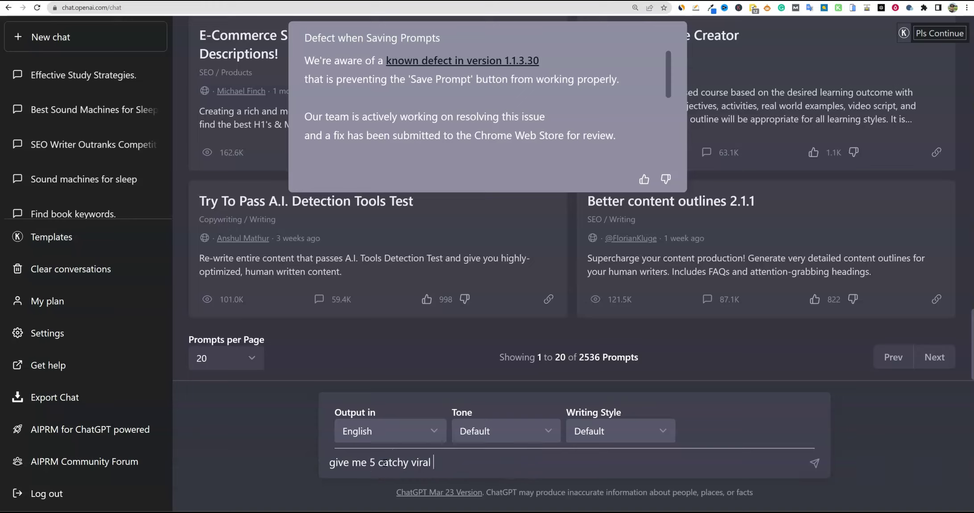
- Submit the ChatGPT prompt "give me 5 catchy viral short ebook non fiction title ideas"
key("BackSpace")
key("BackSpace")
key("BackSpace")
key("BackSpace")
key("BackSpace")
type("short ebook non fiction title")
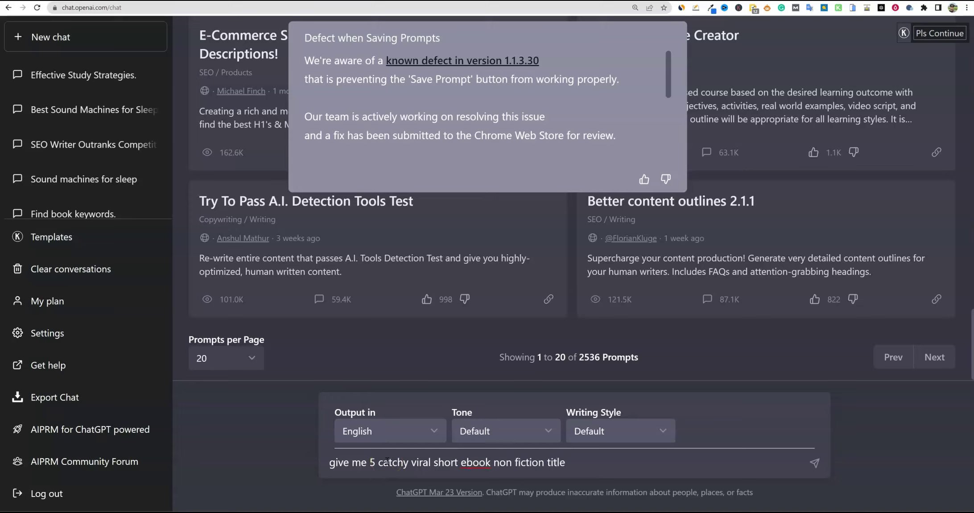
type("ideas")
key("Return")
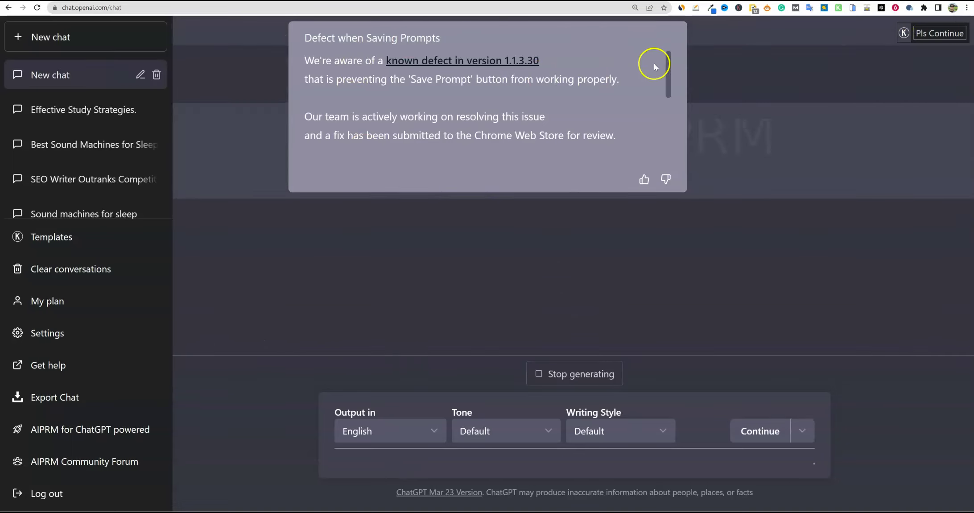
- Dismiss the notice about the prompt-saving defect and copy the title idea "10 Surprising Ways to Boost Your Productivity"
left_click_drag(667, 67, 677, 192)
left_click(644, 181)
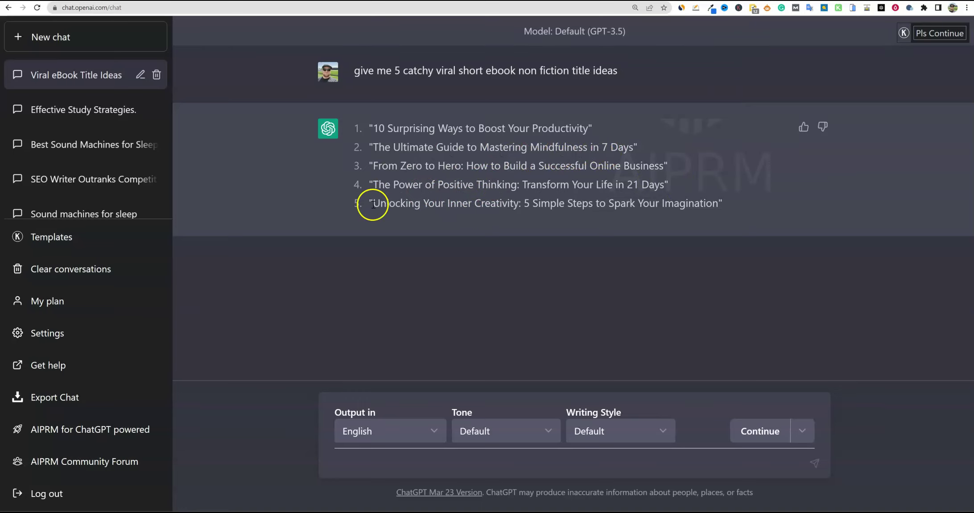
left_click_drag(588, 128, 369, 128)
key("ctrl+c")
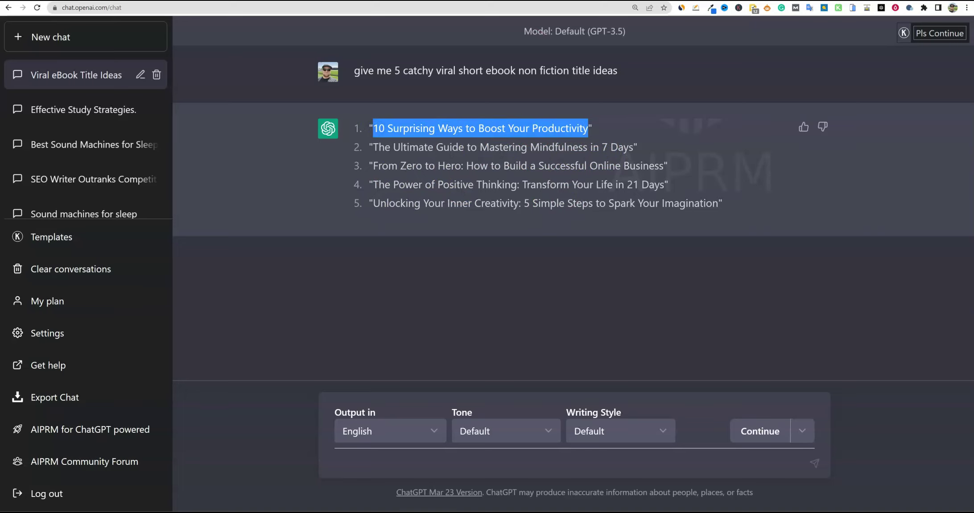
- Return to Magic Bookifier and set the book title to "10 Surprising Ways to Boost Your Productivity"
left_click(351, 1)
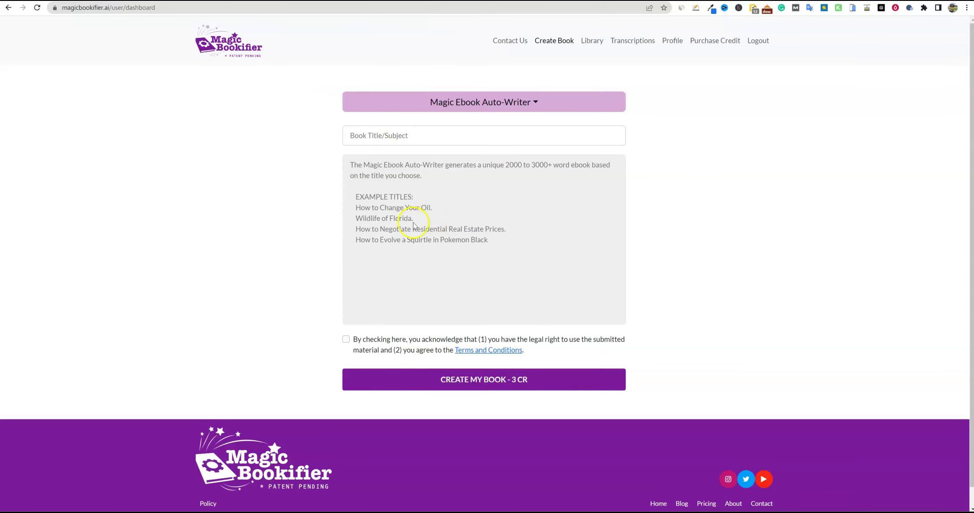
left_click(382, 136)
key("ctrl+v")
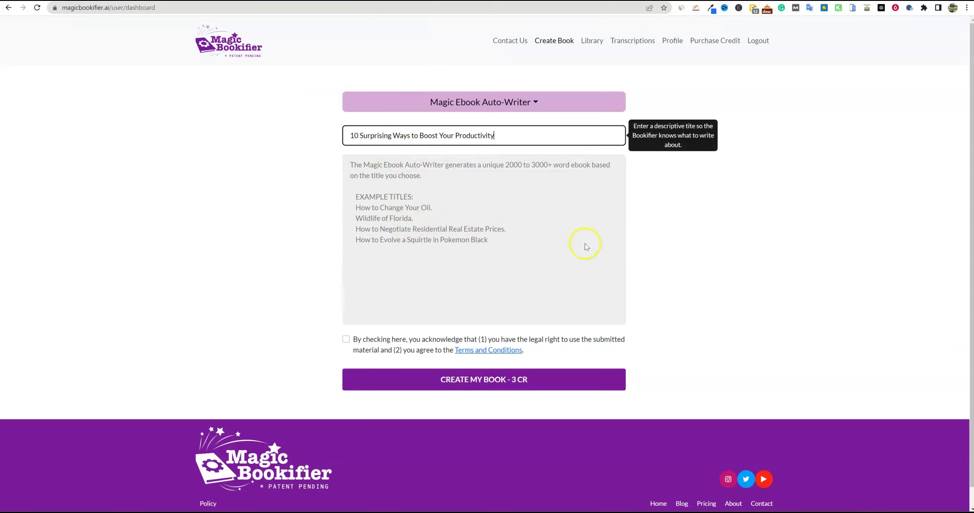
left_click(673, 227)
- Accept the terms and conditions, create the book for 3 credits, and acknowledge the confirmation message
left_click(345, 339)
left_click(497, 384)
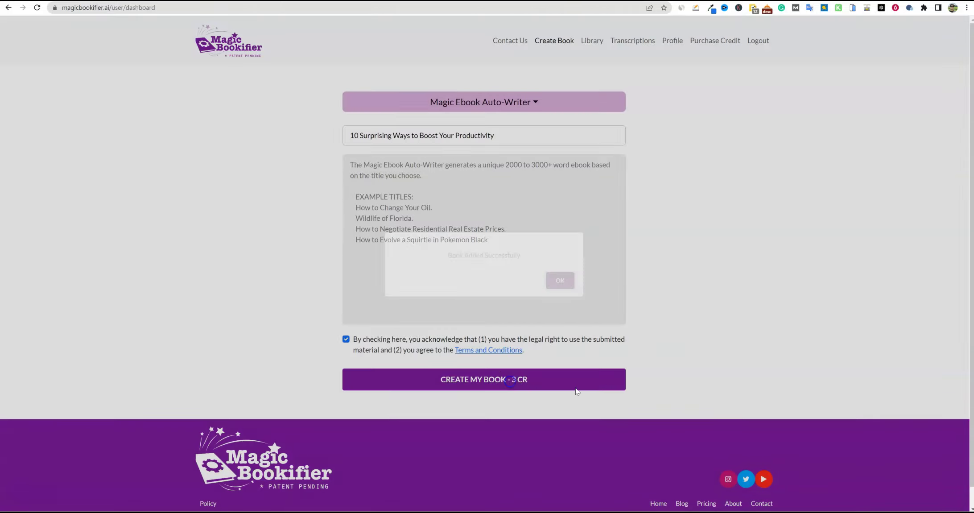
left_click(570, 284)
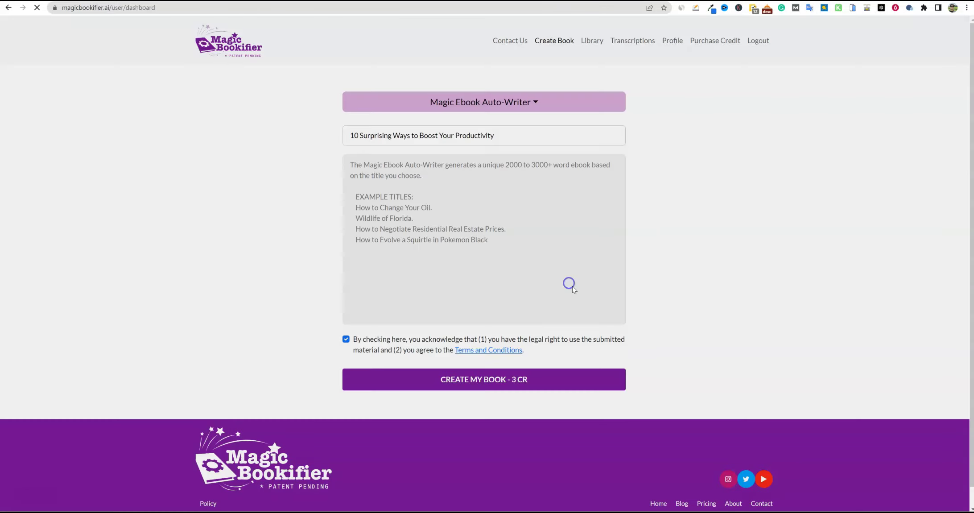